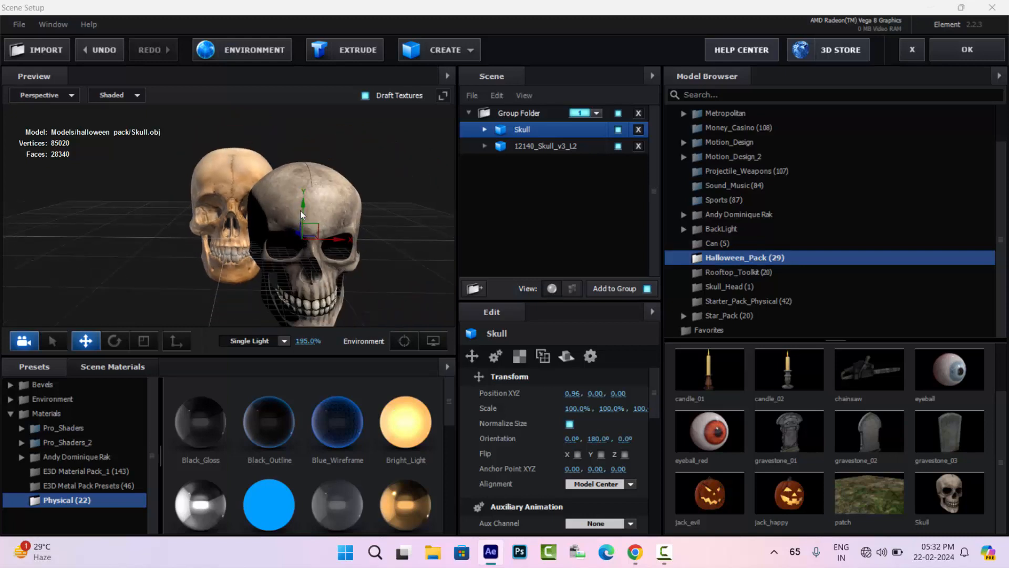
Move the Halloween-pack Skull model beside the other skull, to about X 1.40, Y 0.39, Z 1.00.
left_click_drag(304, 208, 315, 157)
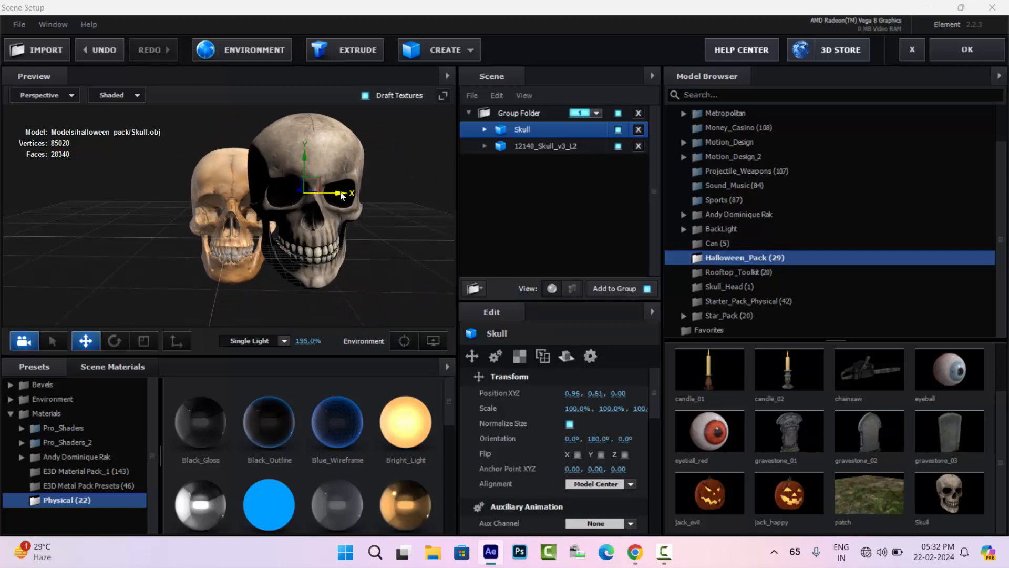
left_click_drag(344, 195, 363, 205)
left_click_drag(260, 259, 210, 263)
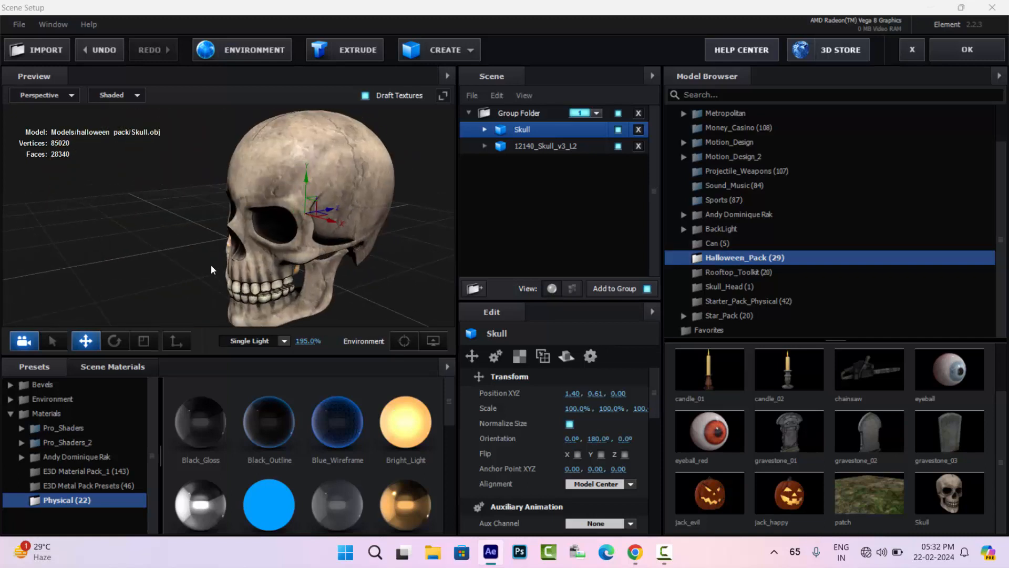
left_click_drag(332, 210, 402, 215)
left_click_drag(240, 250, 217, 264)
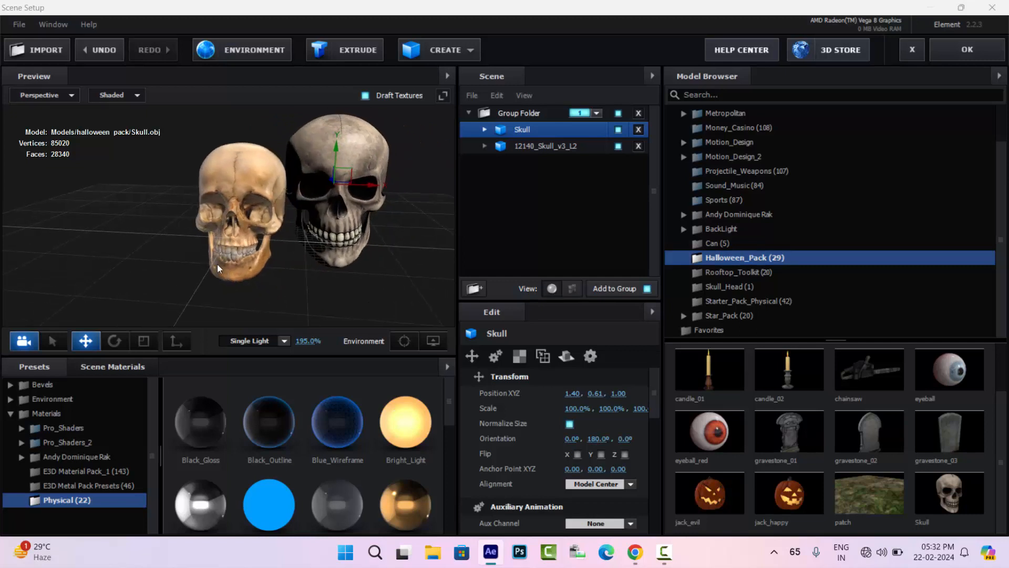
left_click_drag(336, 150, 340, 166)
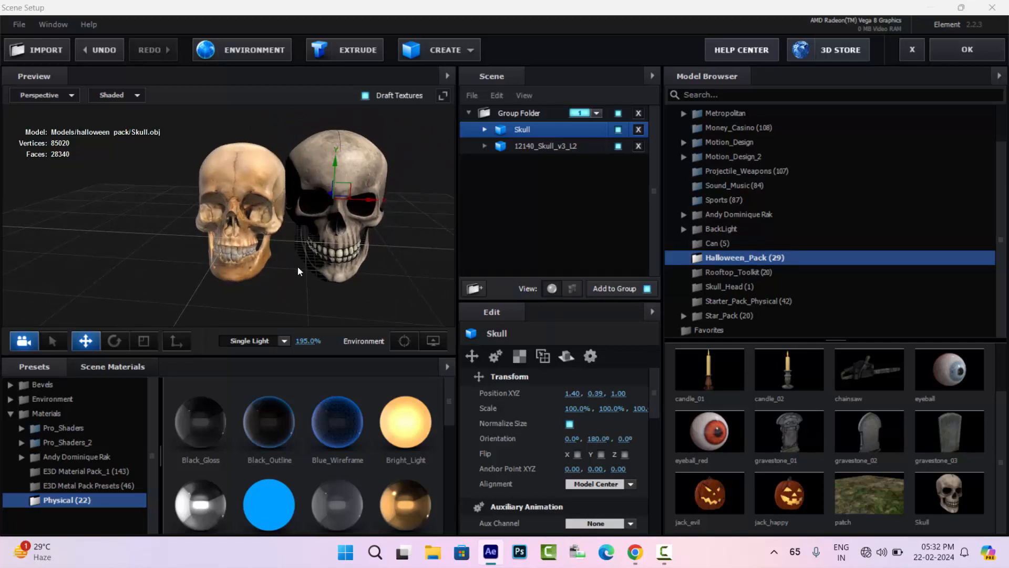
Move the 12140_Skull_v3_L2 model along X to about -0.40, away from the other skull.
left_click(535, 149)
left_click_drag(267, 216, 232, 222)
left_click_drag(267, 262, 297, 259)
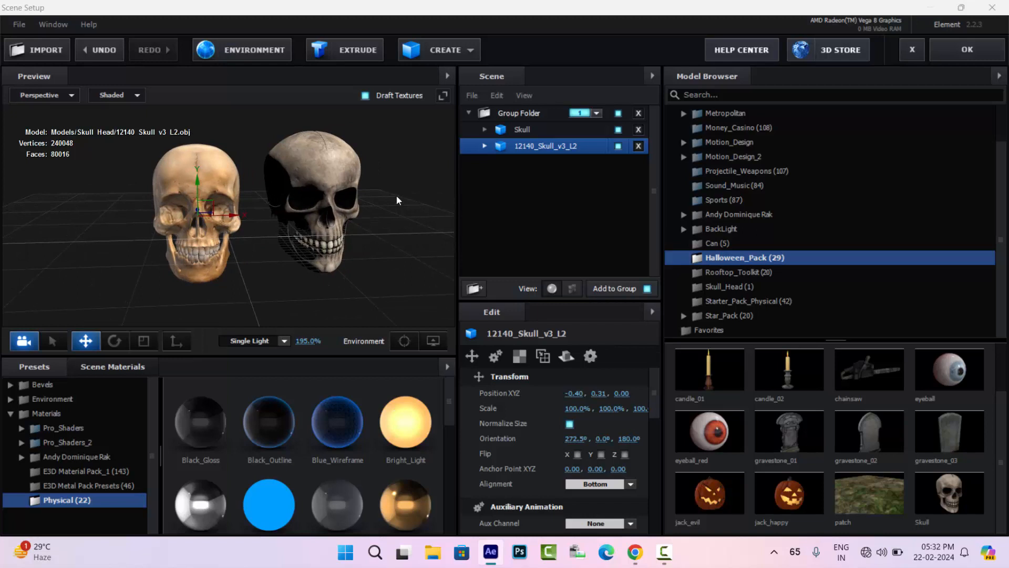
mouse_move(387, 227)
left_mouse_down()
mouse_move(392, 254)
mouse_move(390, 235)
left_mouse_up()
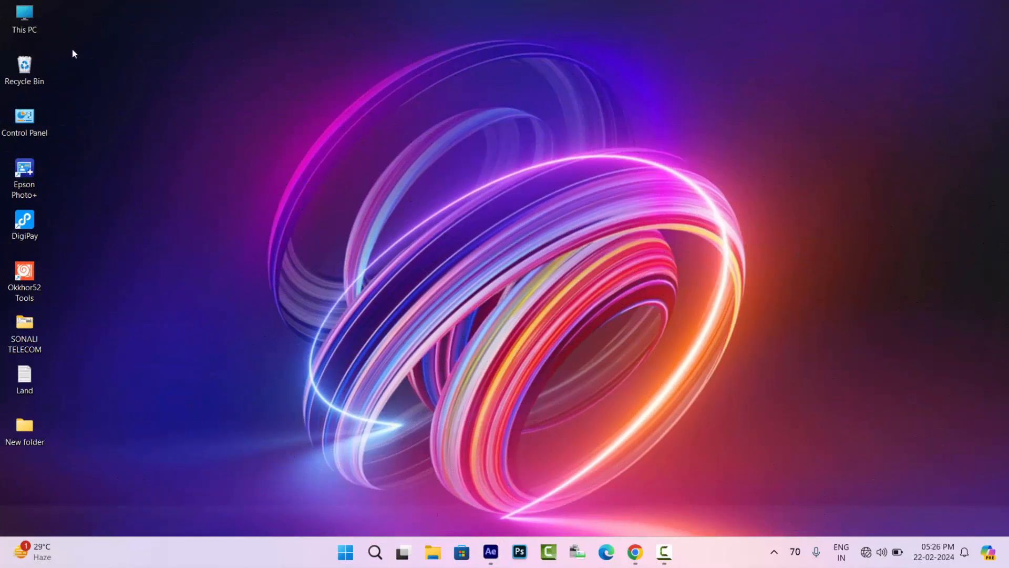
Open the VideoCopilot folder in Documents from This PC and select its Models folder.
double_click(32, 21)
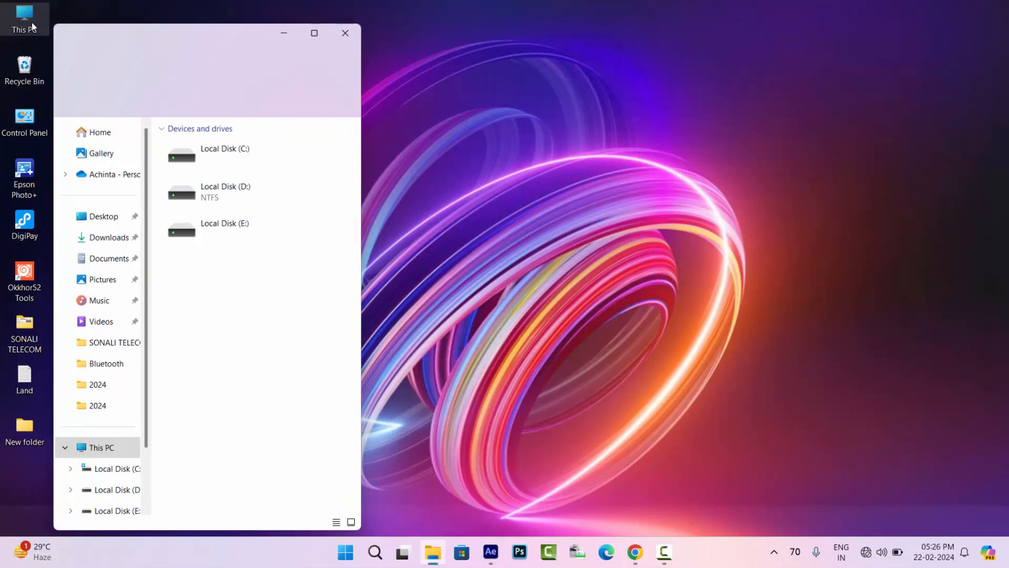
left_click_drag(248, 37, 488, 37)
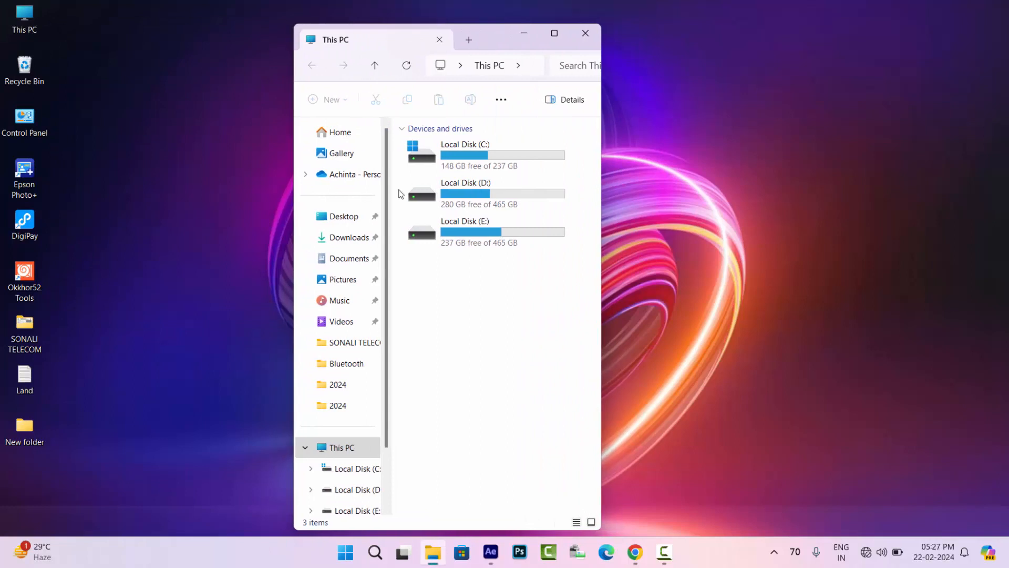
left_click(351, 263)
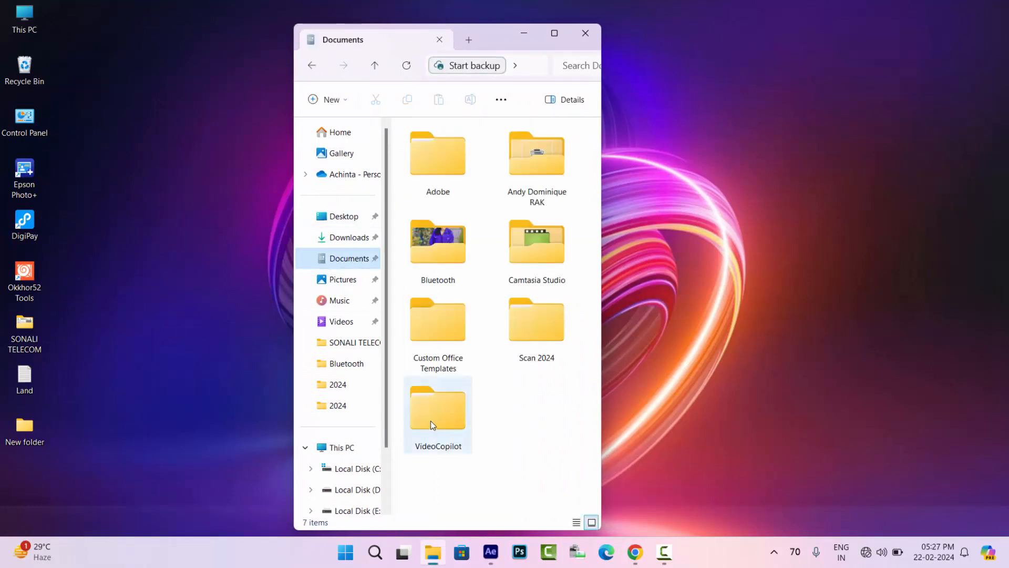
left_click(431, 420)
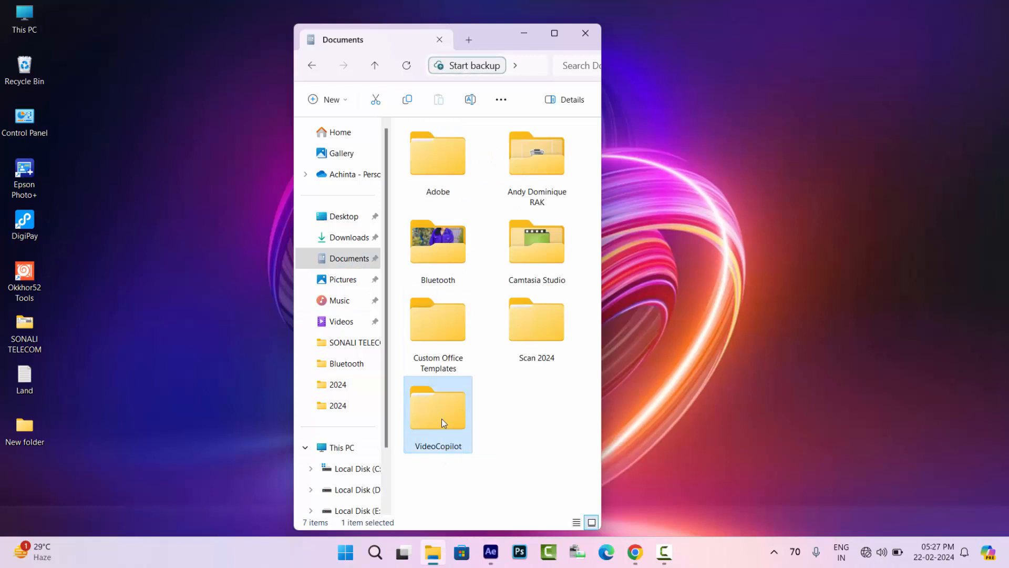
double_click(442, 418)
left_click(455, 237)
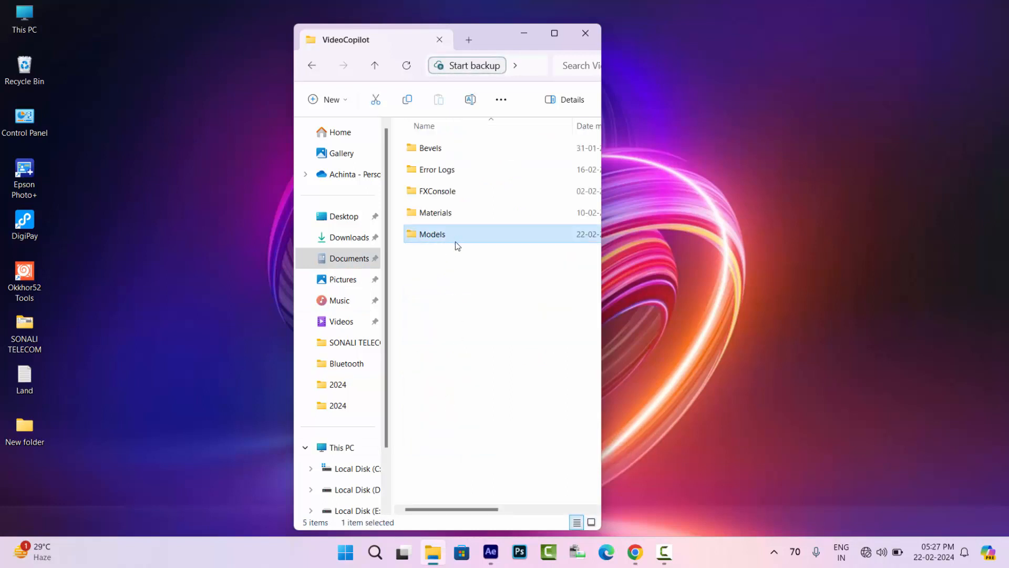
Open New folder on the desktop and move its Can and Skull_Head folders into the VideoCopilot Models folder.
double_click(24, 428)
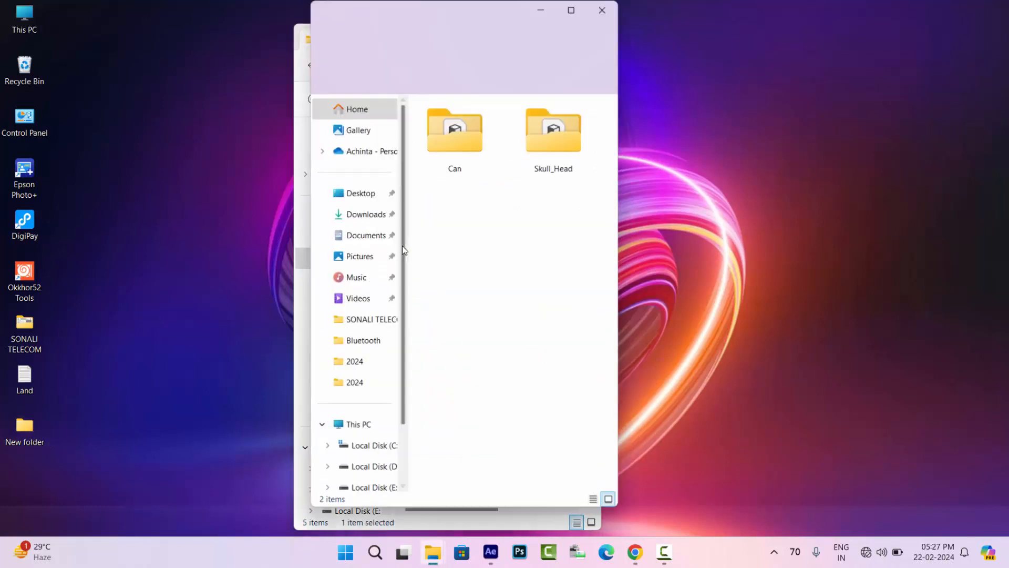
left_click_drag(491, 11, 231, 30)
left_click_drag(292, 232, 163, 131)
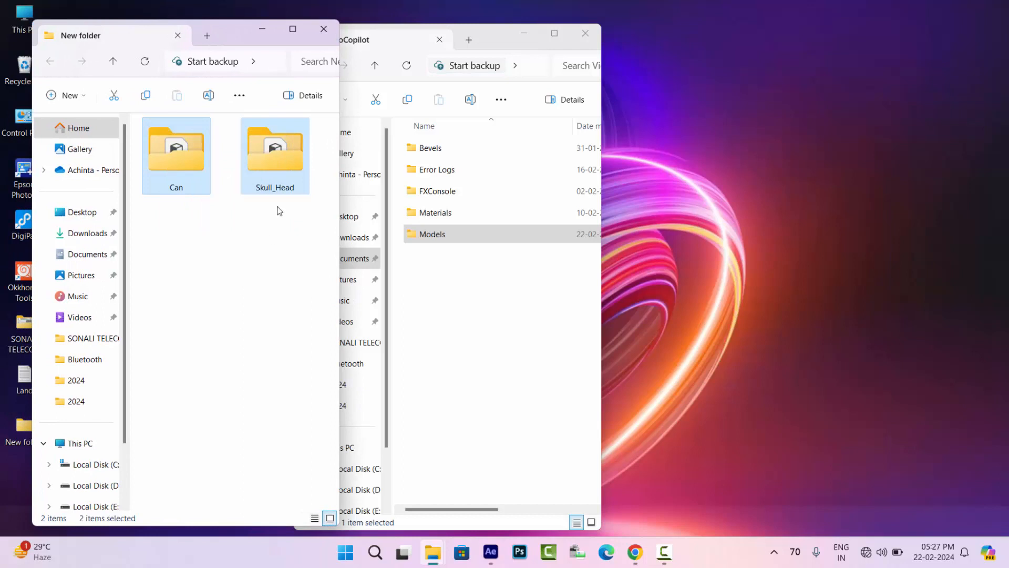
left_click_drag(267, 153, 441, 235)
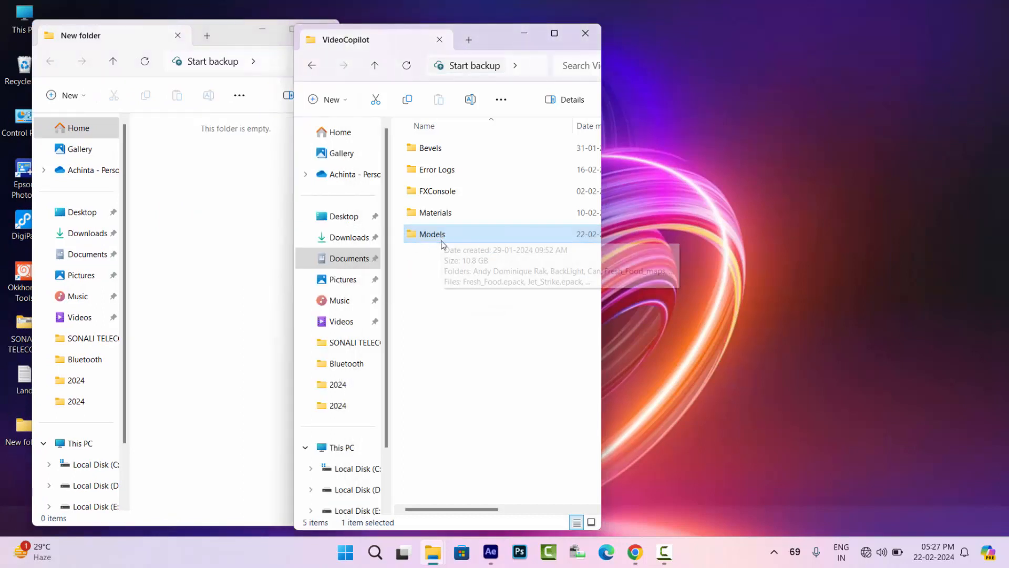
Examine the contents of the Can and Skull_Head folders inside Models, and close both folder windows.
double_click(447, 235)
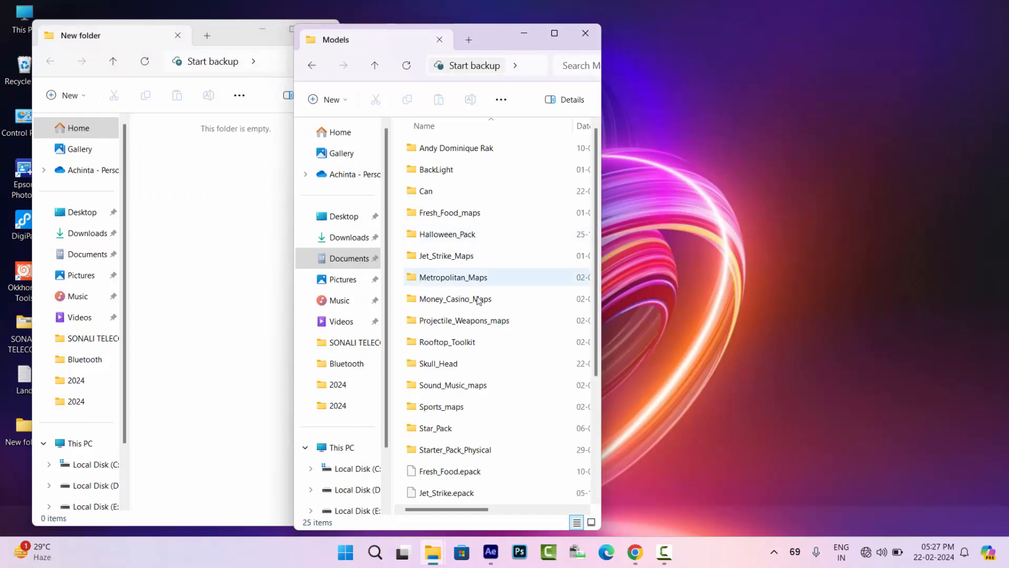
double_click(427, 190)
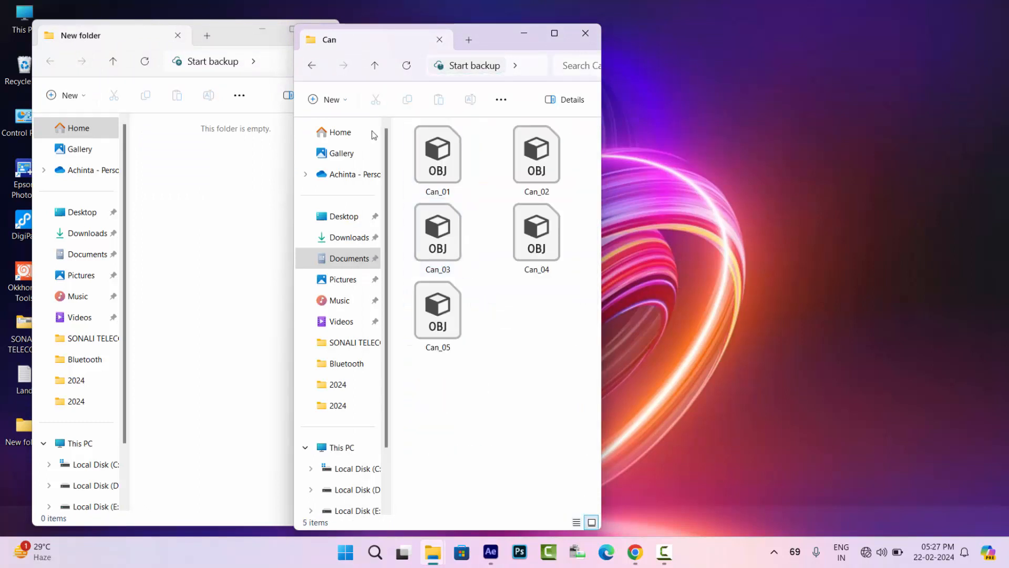
left_click(312, 65)
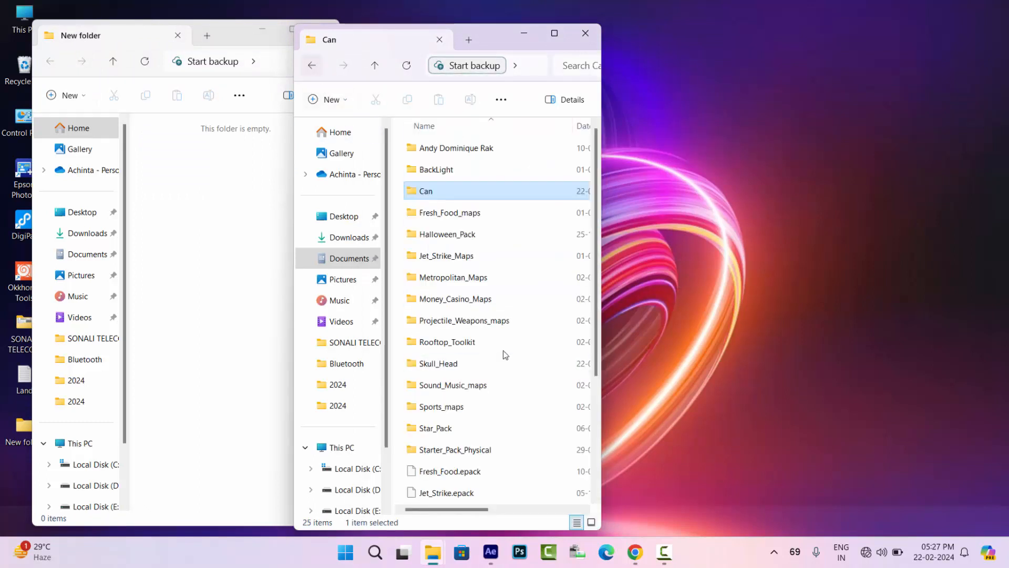
double_click(440, 366)
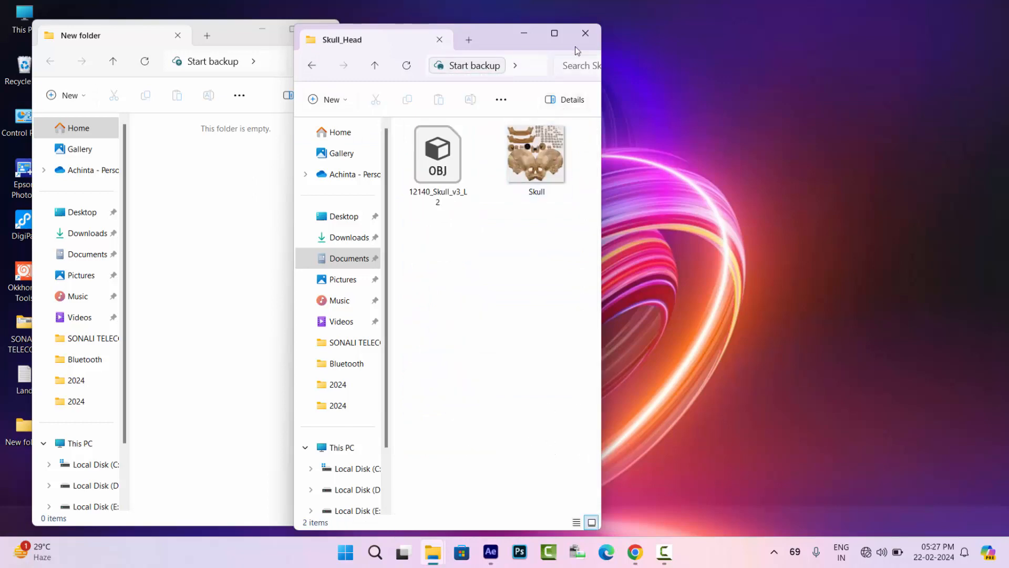
left_click(585, 33)
left_click(326, 27)
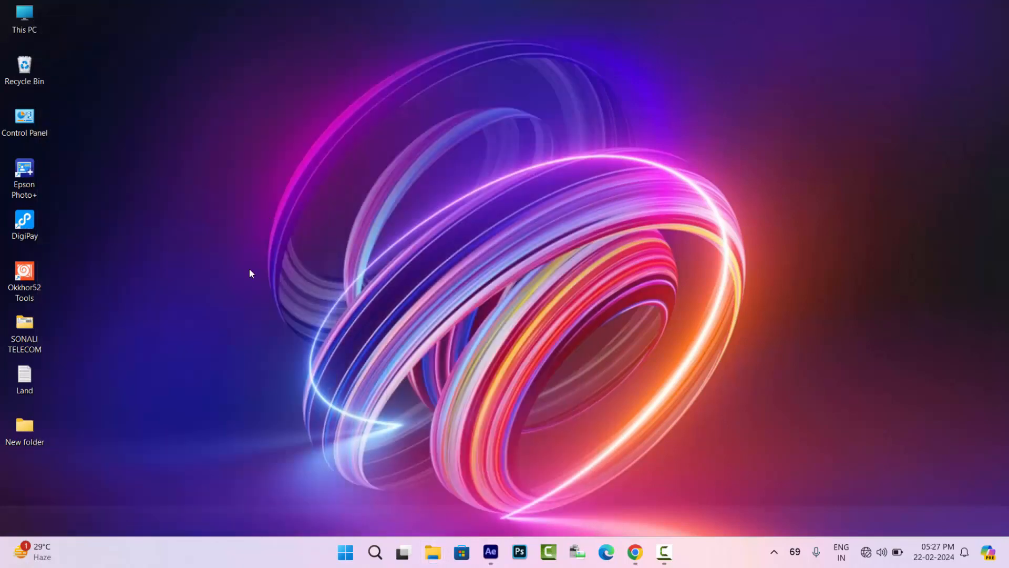
Delete New folder from the desktop and refresh the desktop.
right_click(27, 438)
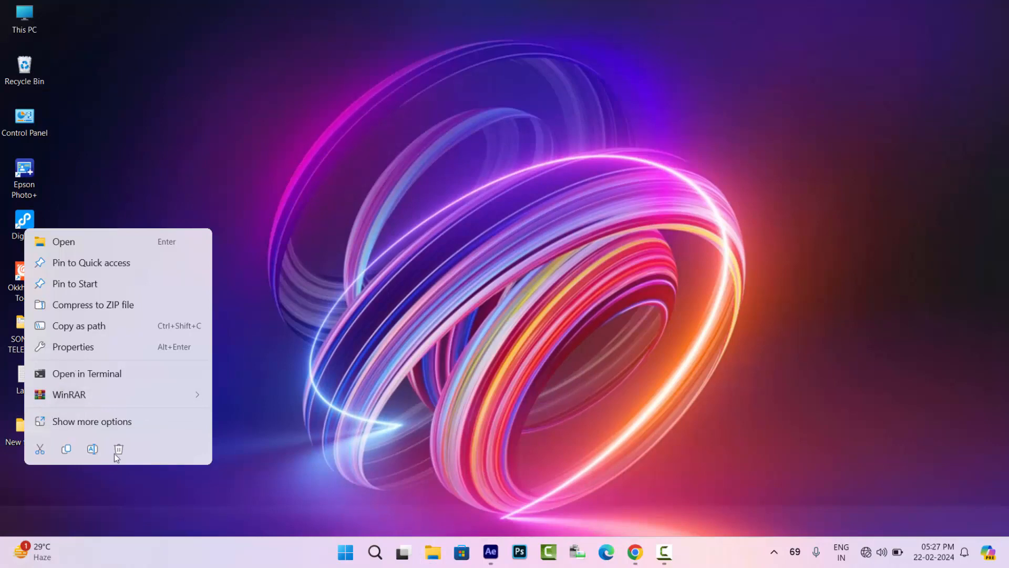
left_click(123, 451)
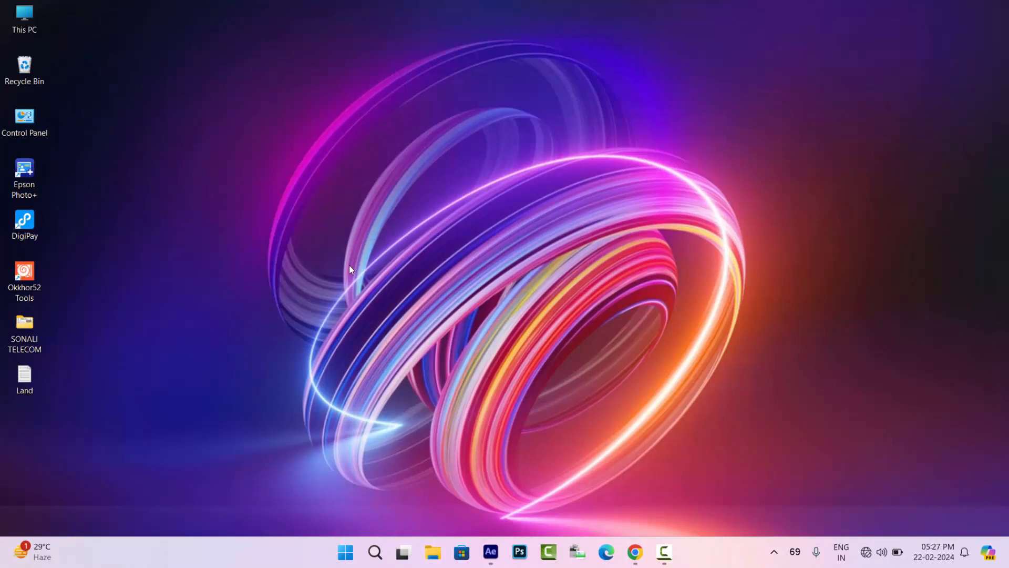
right_click(348, 77)
left_click(395, 137)
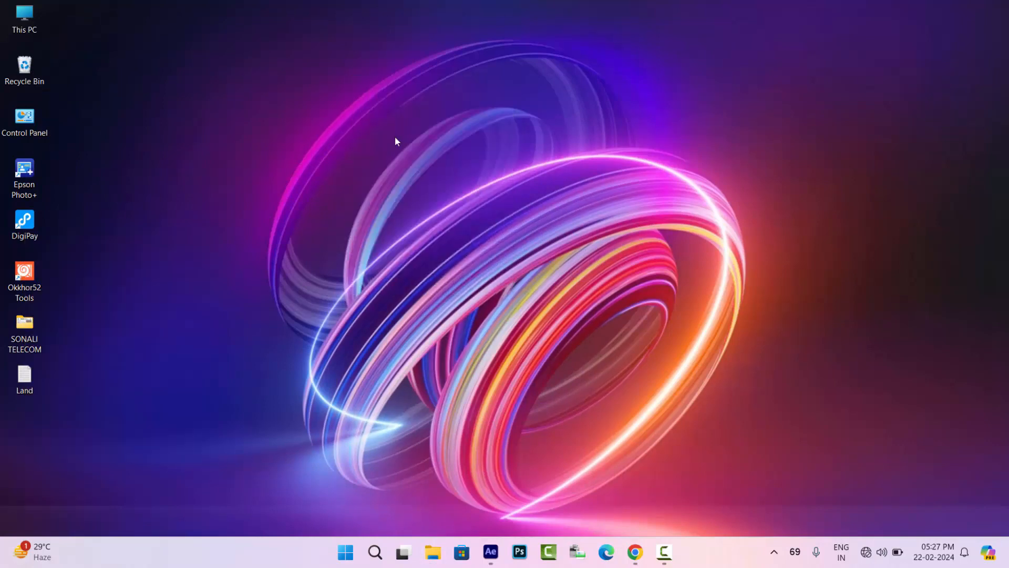
right_click(322, 199)
left_click(352, 217)
Switch to After Effects and create a 1280x720, 25 fps composition named SONALI TELECOM.
left_click(490, 551)
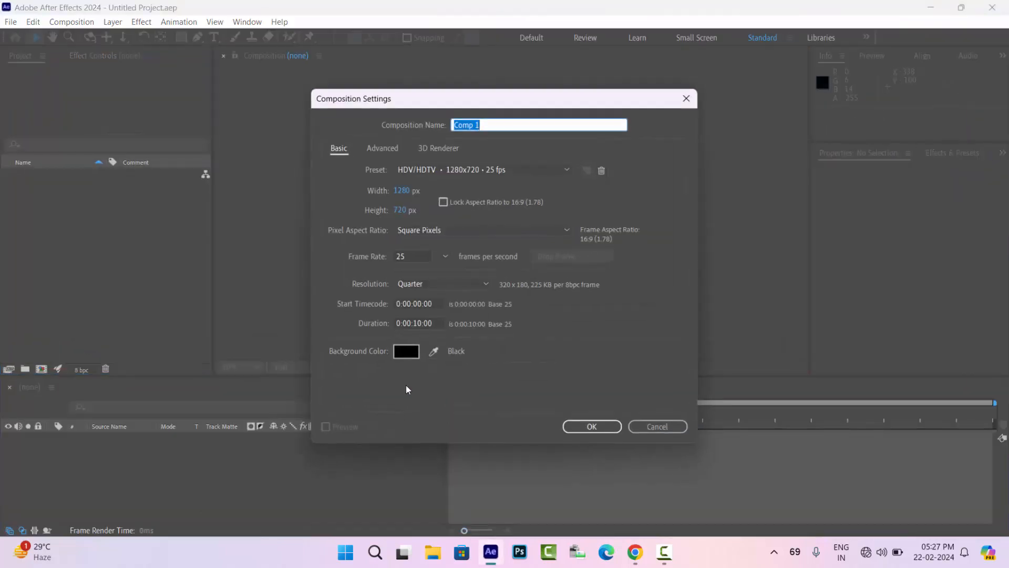
type("SONALI TELECOM")
left_click(590, 426)
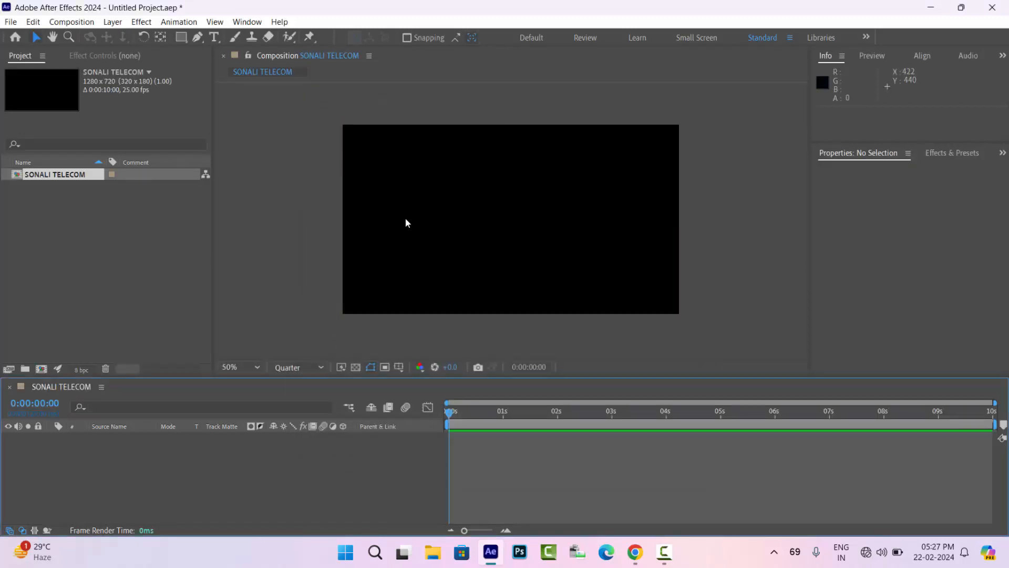
Create a new solid layer named "3d mm" at composition size.
left_click(113, 22)
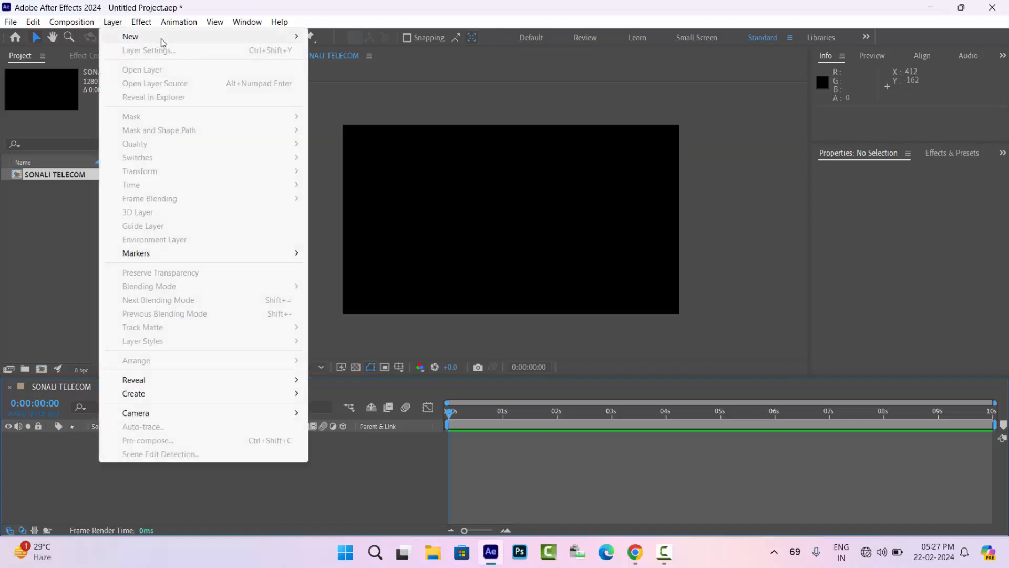
mouse_move(127, 39)
left_click(352, 50)
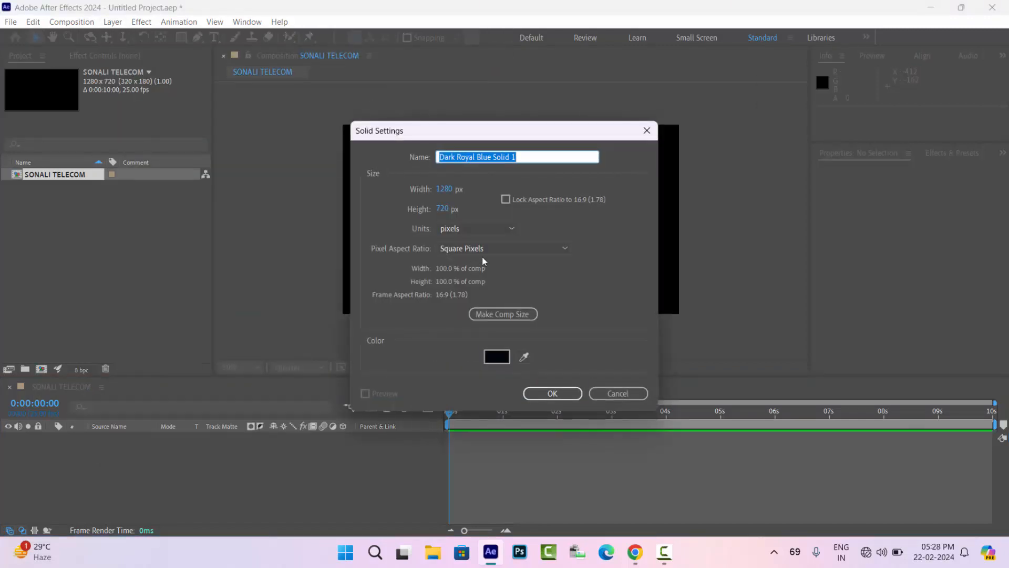
type("h")
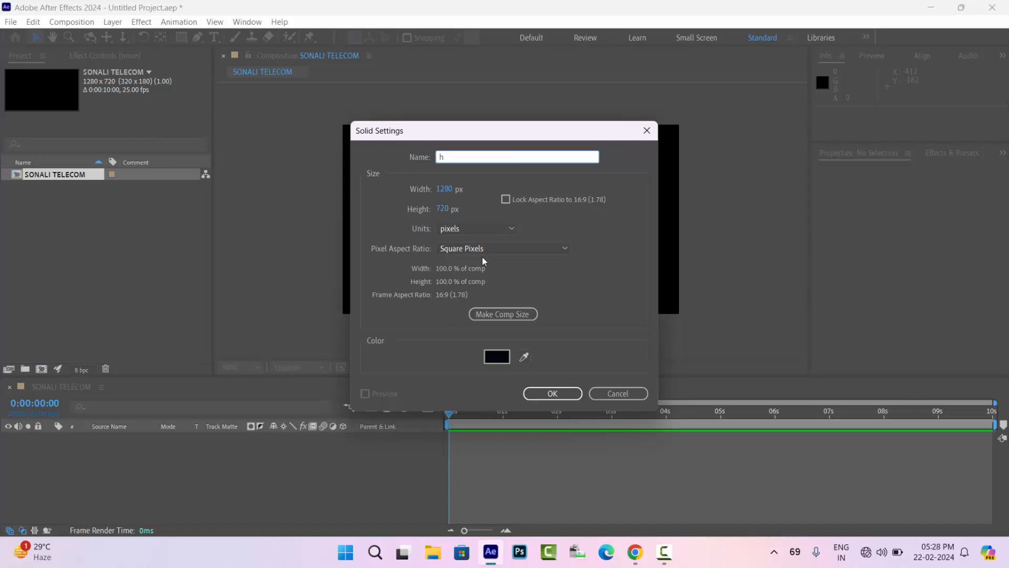
key("BackSpace")
type("3d mm")
left_click(509, 316)
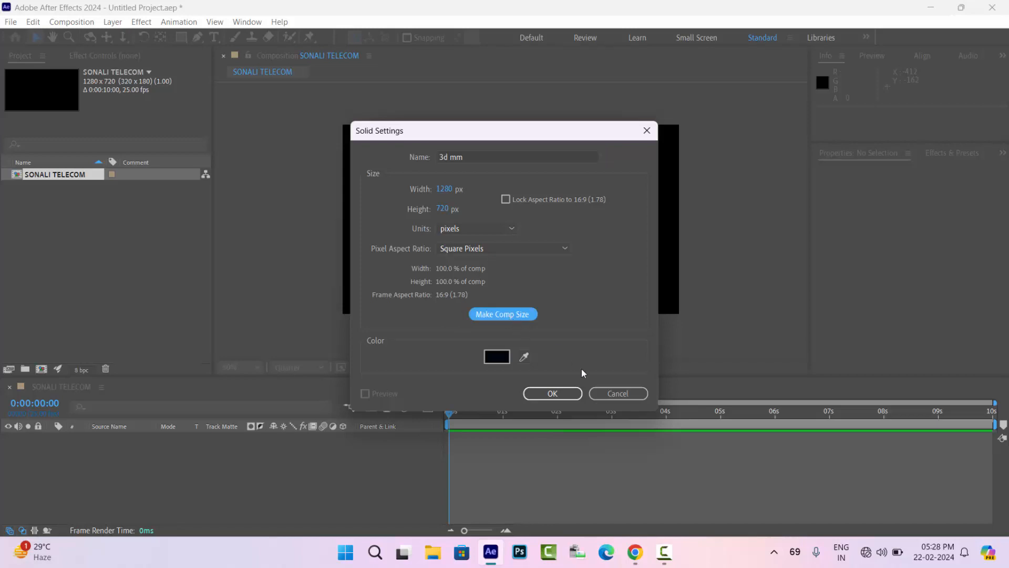
left_click(551, 393)
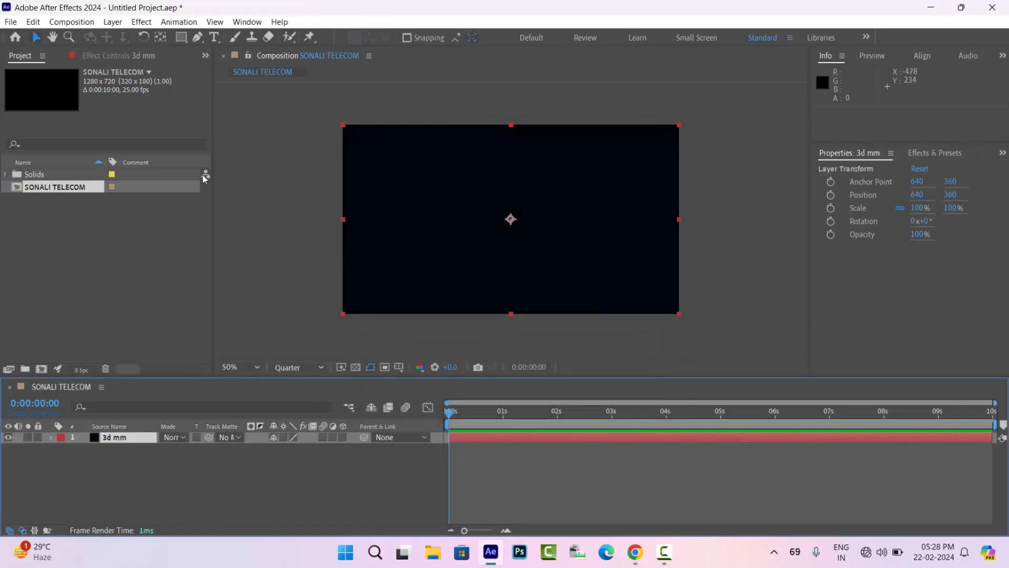
Apply the Video Copilot Element effect to the 3d mm solid and open its Scene Setup.
left_click(141, 23)
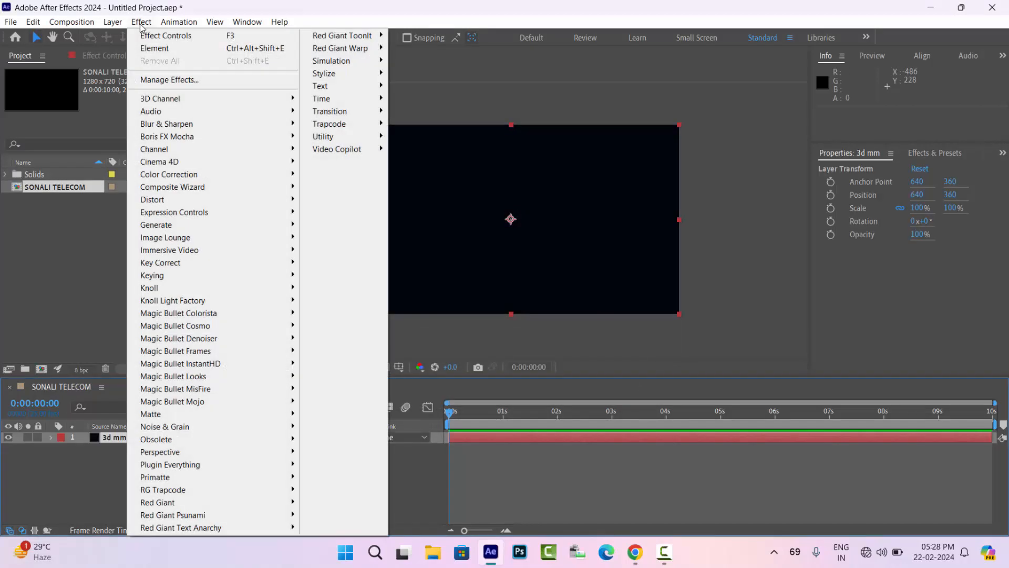
mouse_move(336, 153)
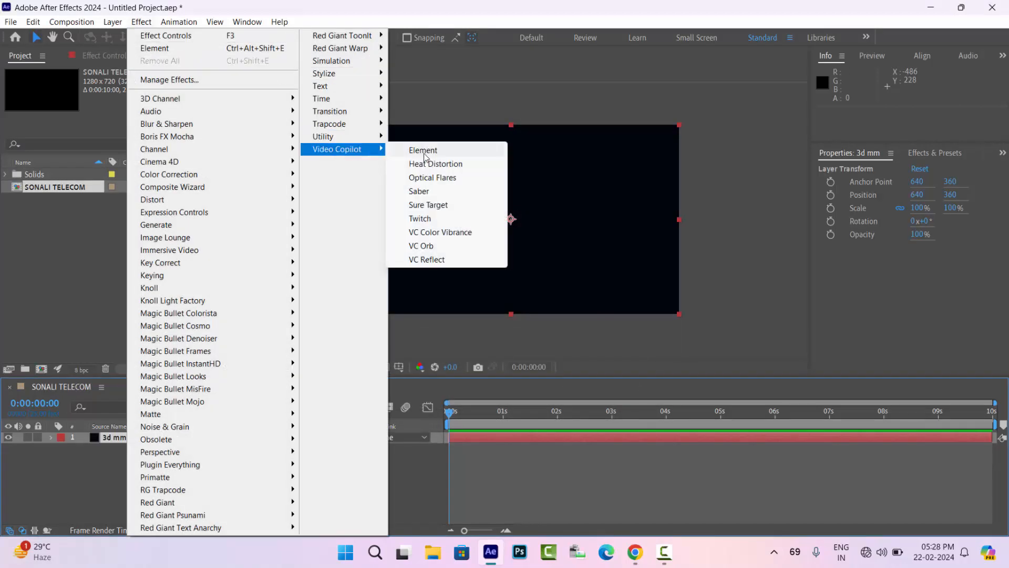
left_click(423, 152)
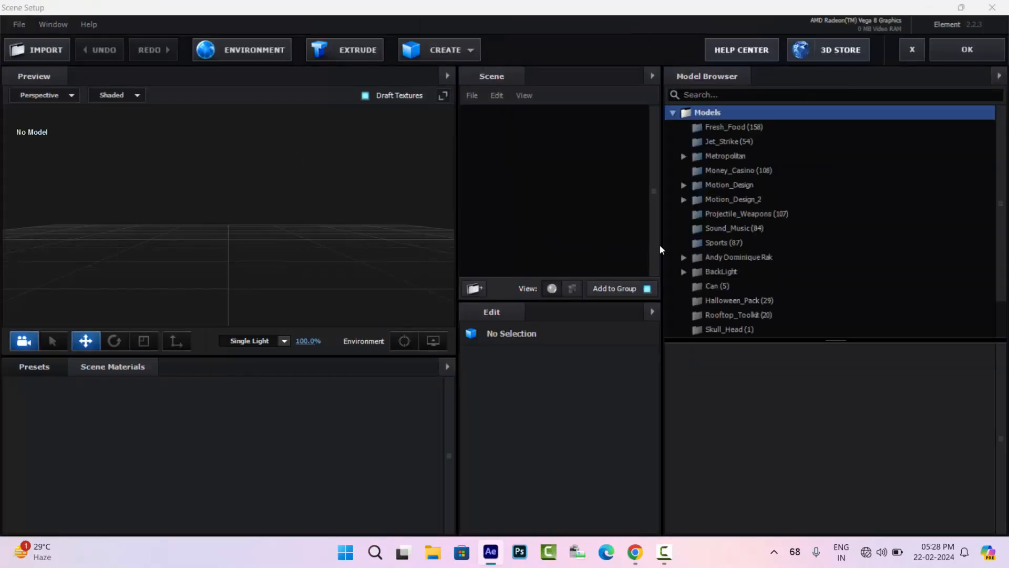
Import the 12140_Skull_v3_L2 model from the Skull_Head folder with Bottom alignment and normalize its size.
left_click(727, 327)
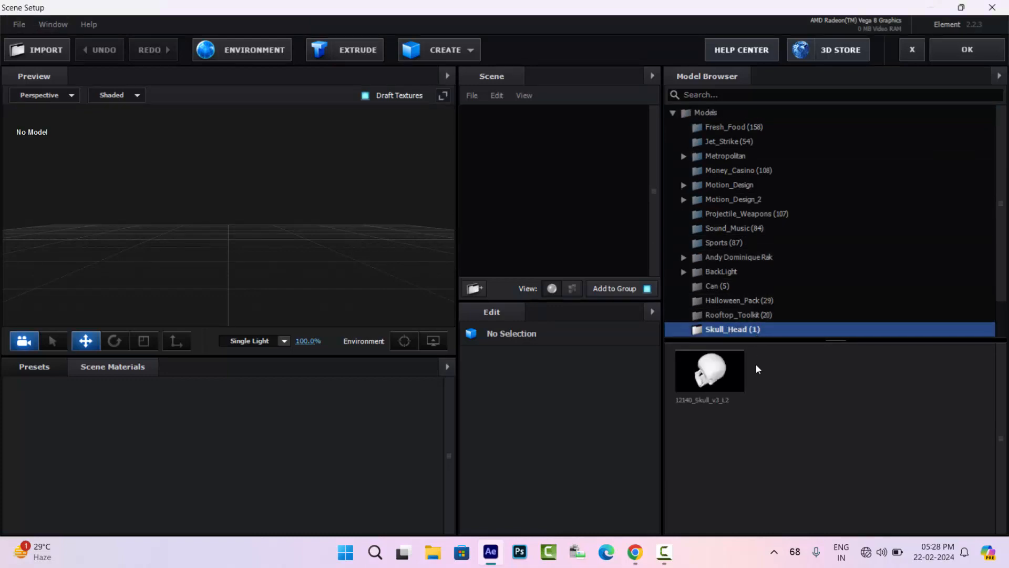
double_click(709, 373)
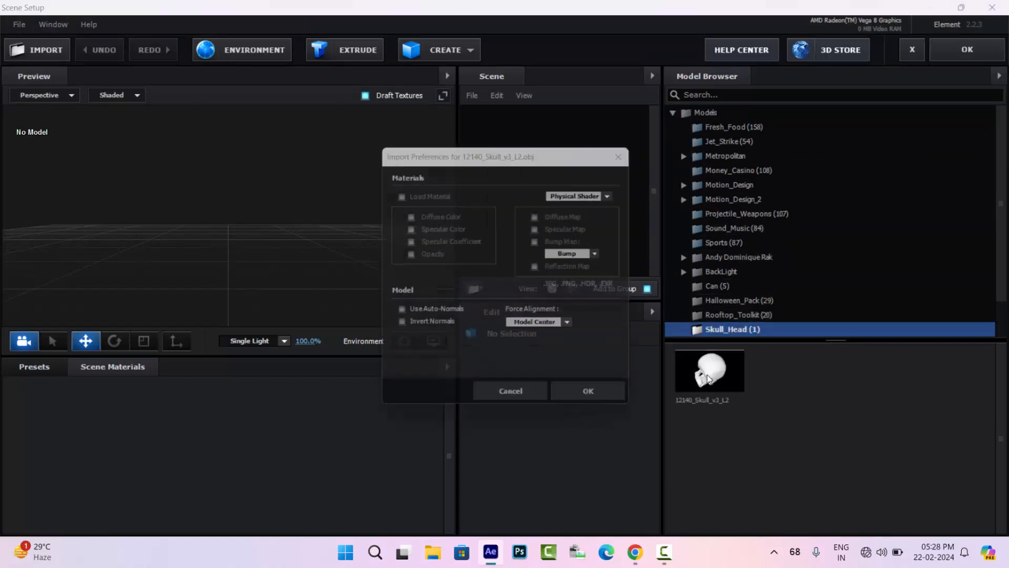
left_click(541, 329)
left_click(547, 387)
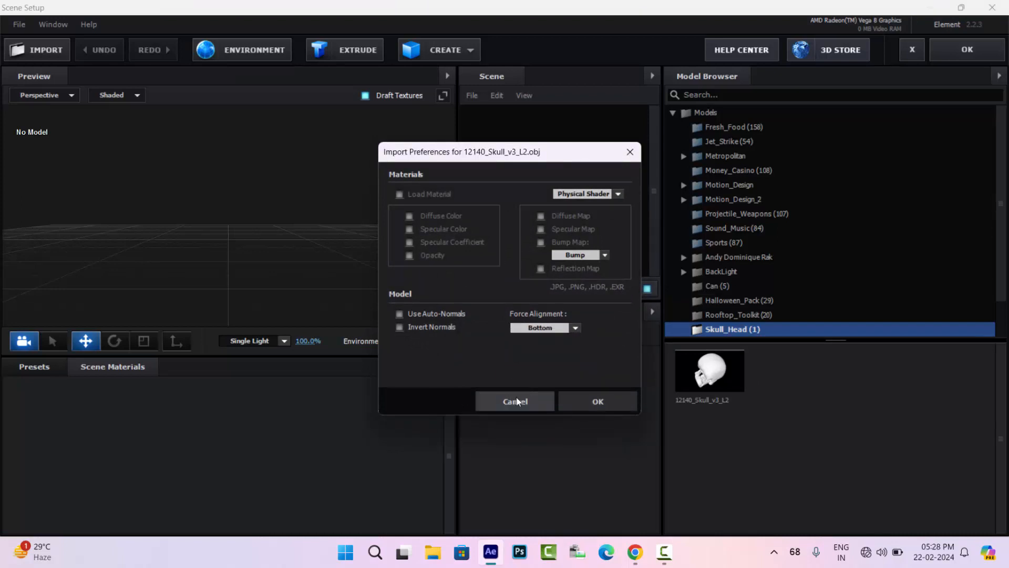
left_click(592, 402)
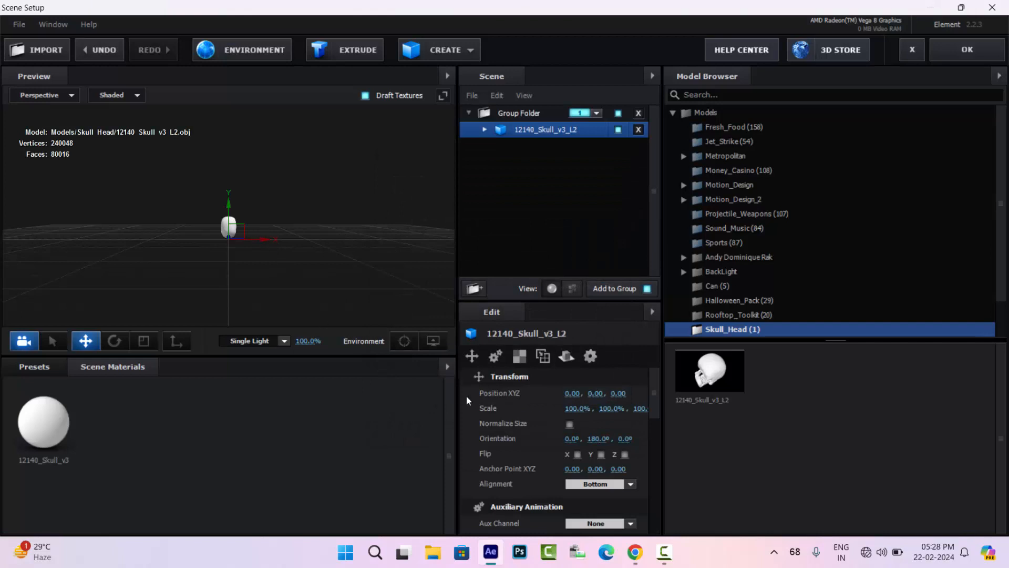
left_click(569, 423)
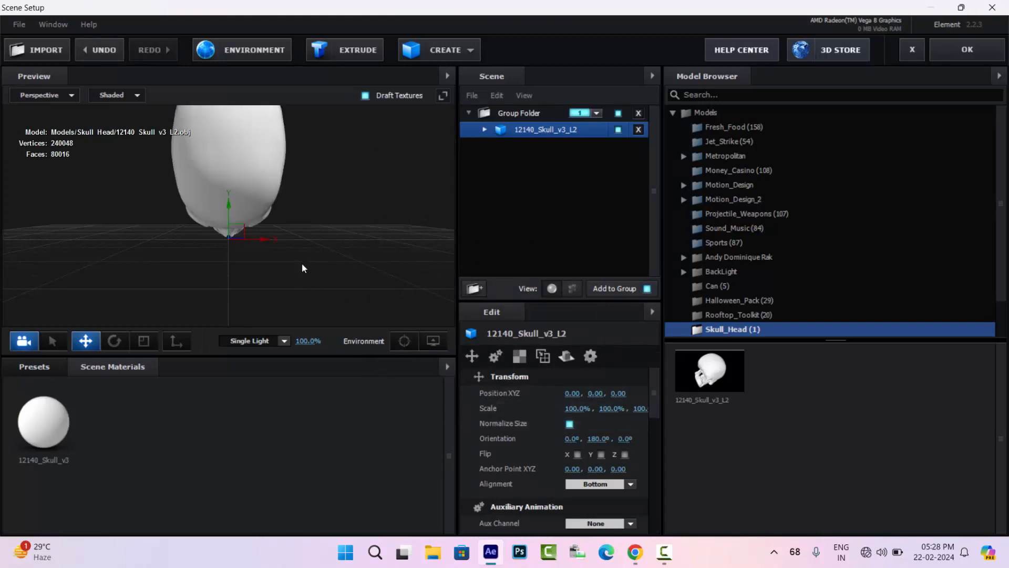
Rotate the skull to orientation of about 265.5°, 0°, 180° so it faces front, and move it to about -0.01, 0.25, 0.
left_click(115, 341)
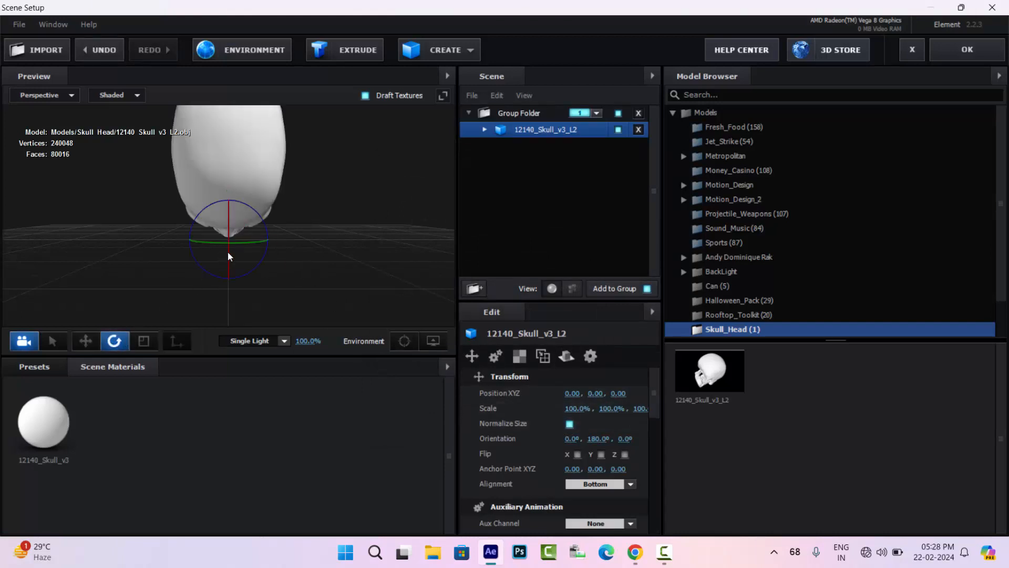
left_click_drag(228, 253, 233, 186)
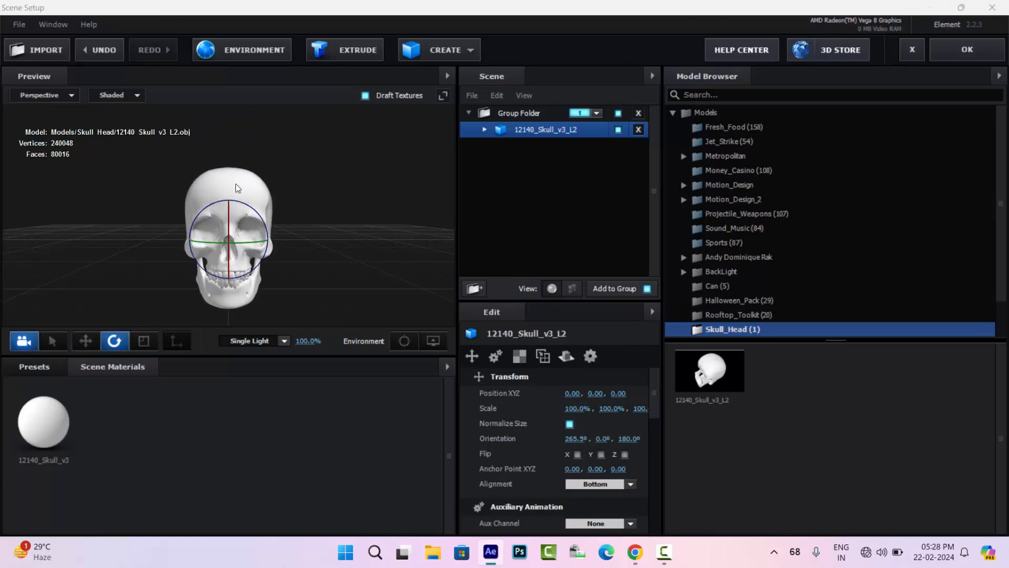
left_click(86, 341)
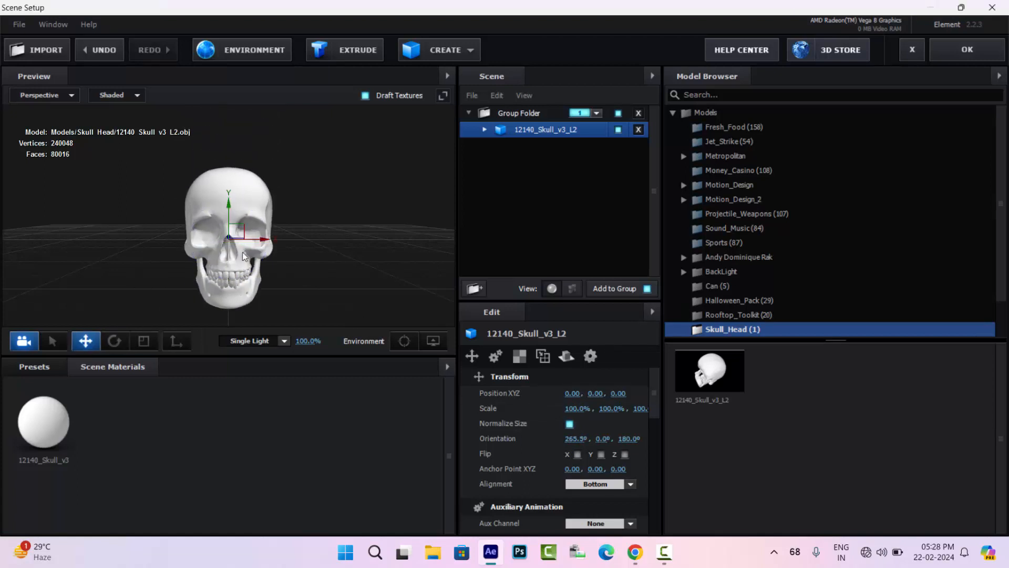
mouse_move(261, 241)
left_mouse_down()
mouse_move(215, 235)
mouse_move(261, 238)
left_mouse_up()
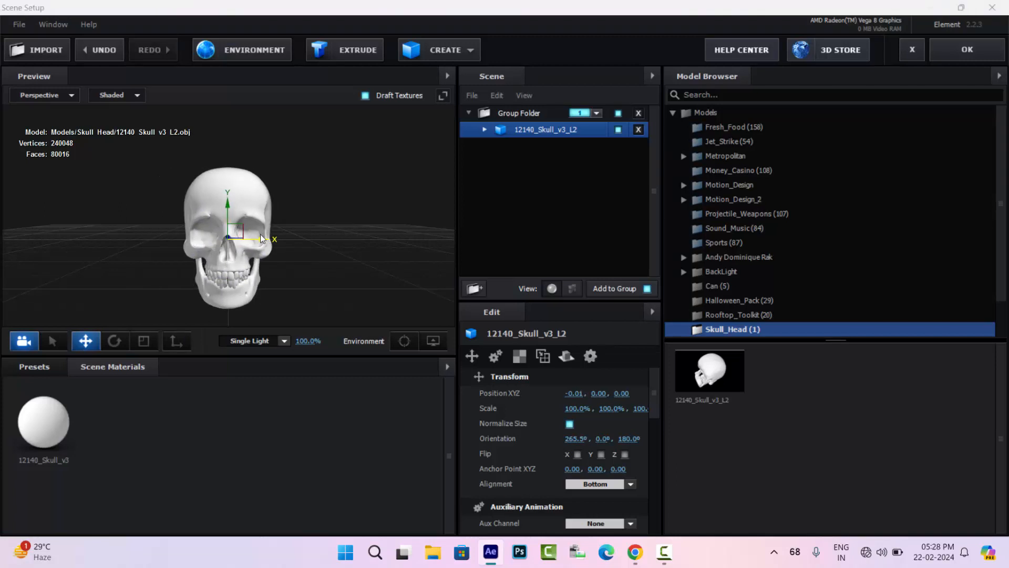
left_click_drag(227, 200, 229, 180)
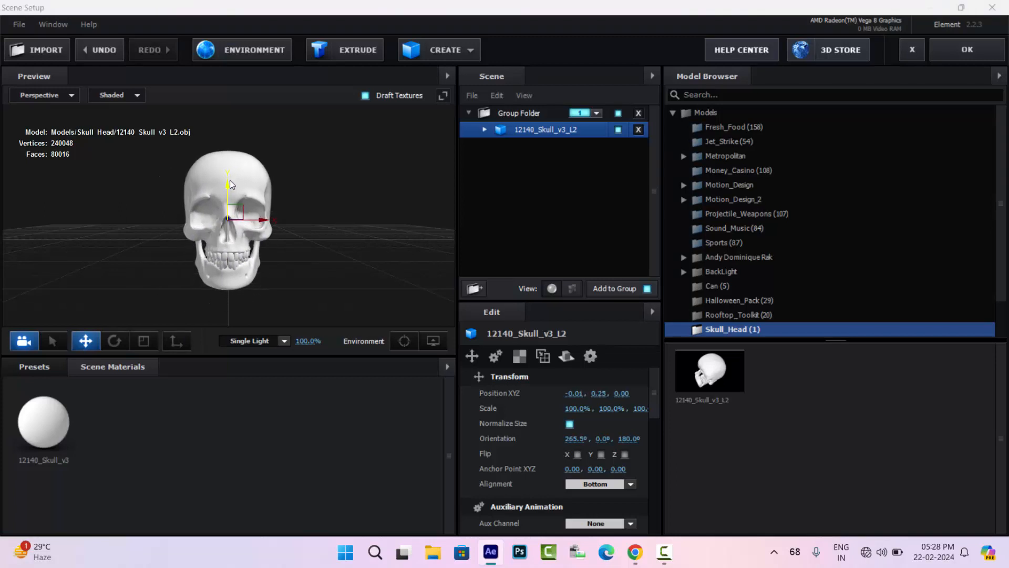
scroll(271, 156, "up", 3)
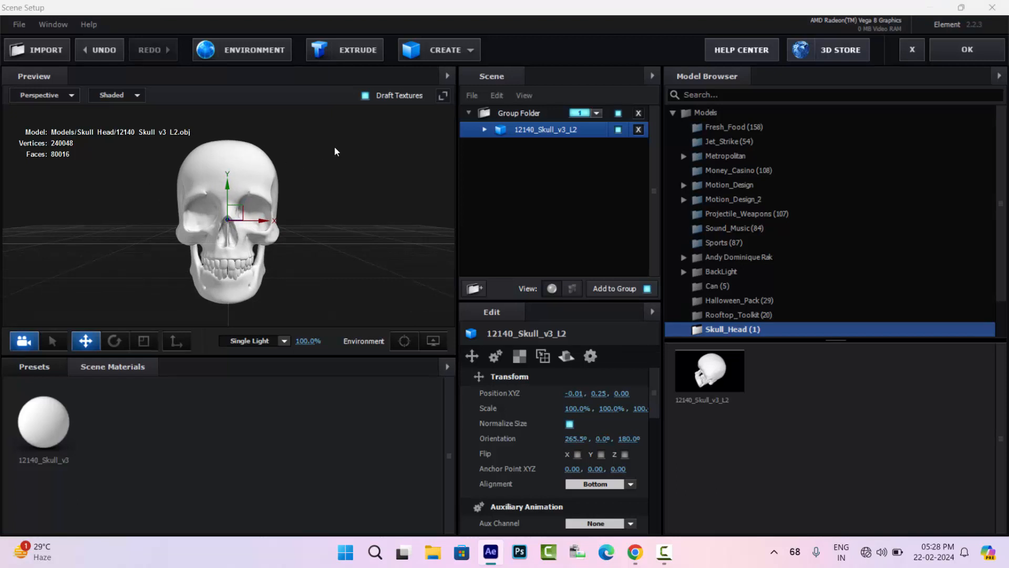
Apply the Chrome preset from the Physical materials to the skull, and replace it with the Gold preset.
left_click(484, 129)
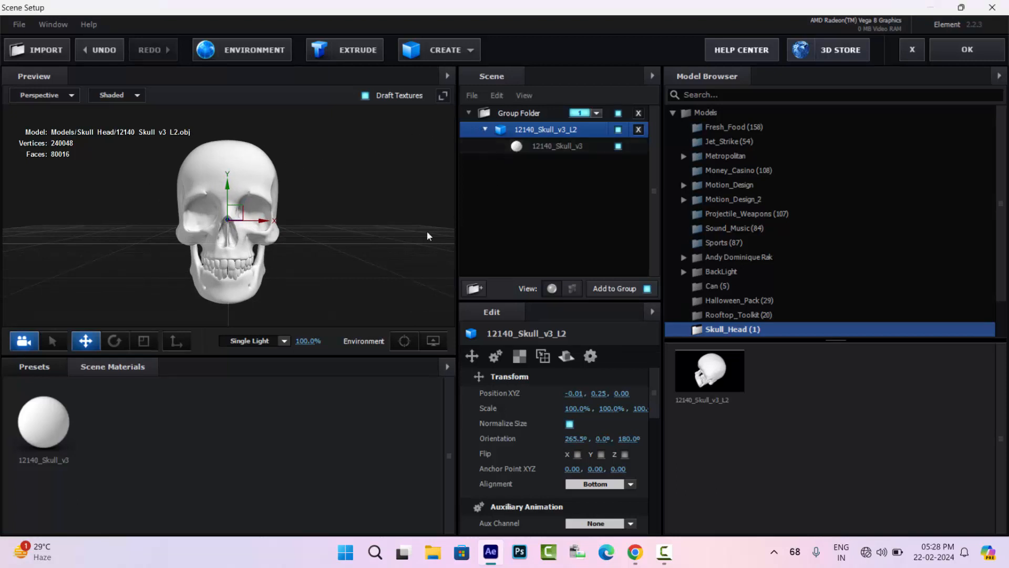
left_click(34, 367)
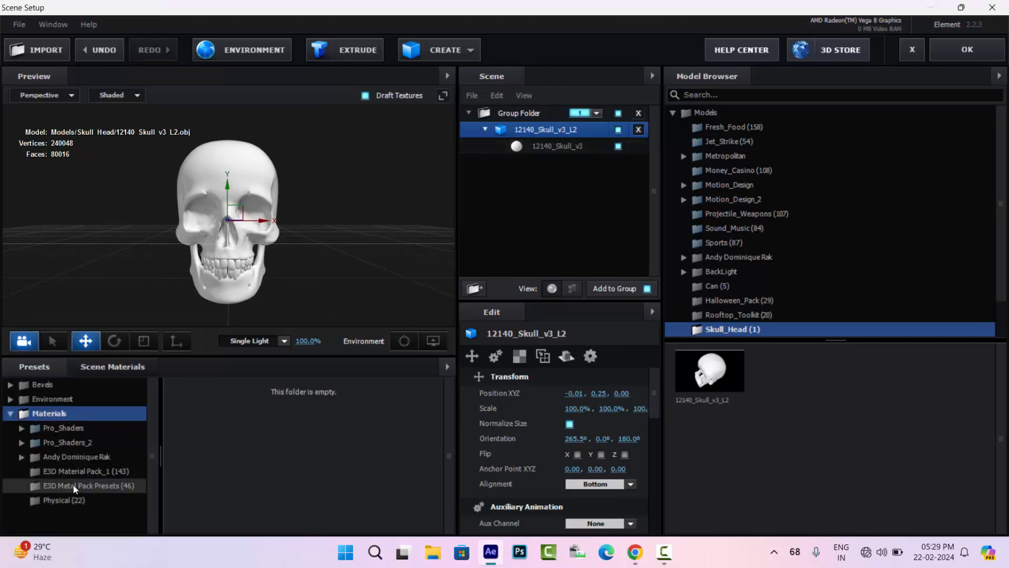
left_click(79, 499)
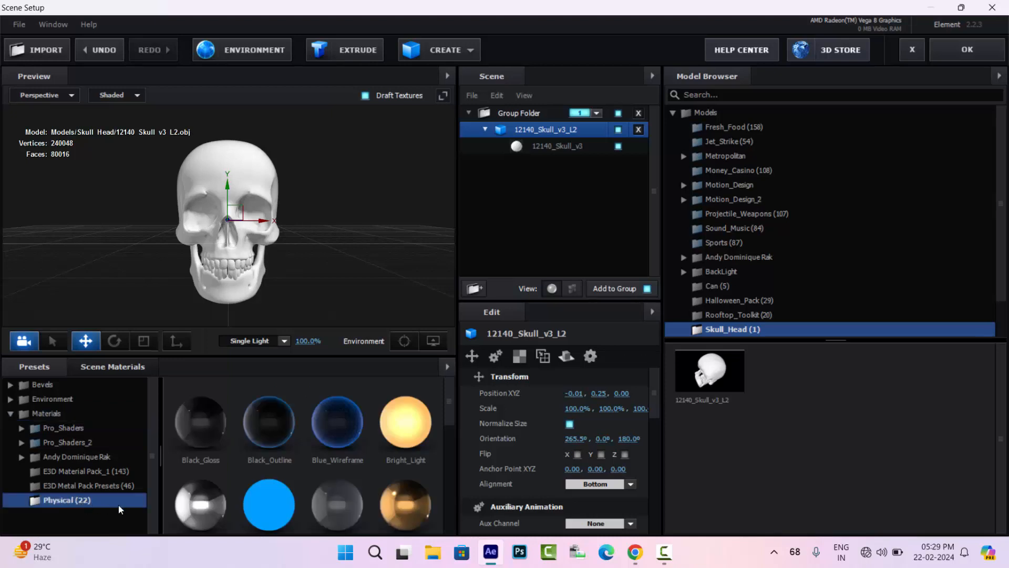
left_click(212, 505)
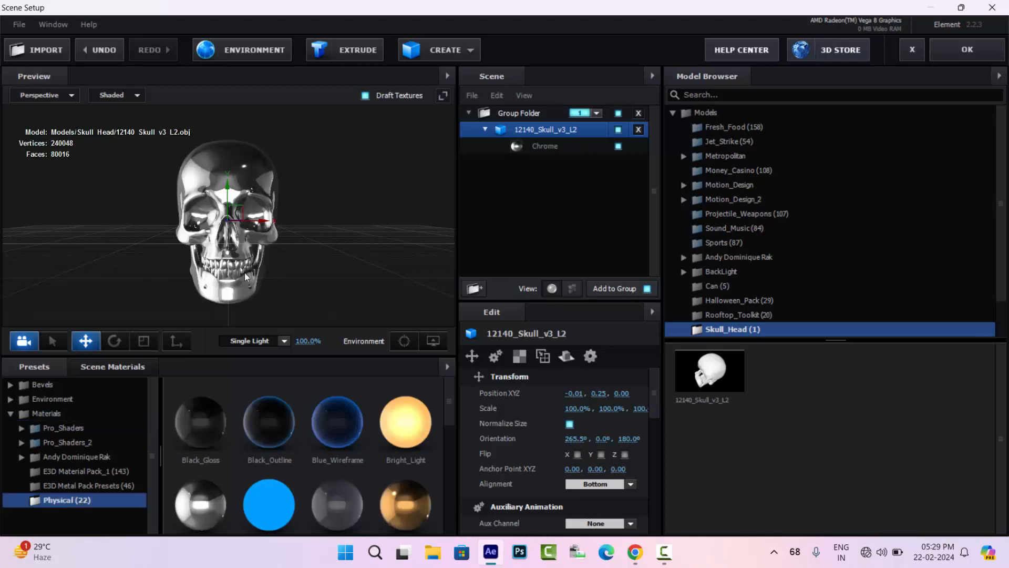
left_click(542, 146)
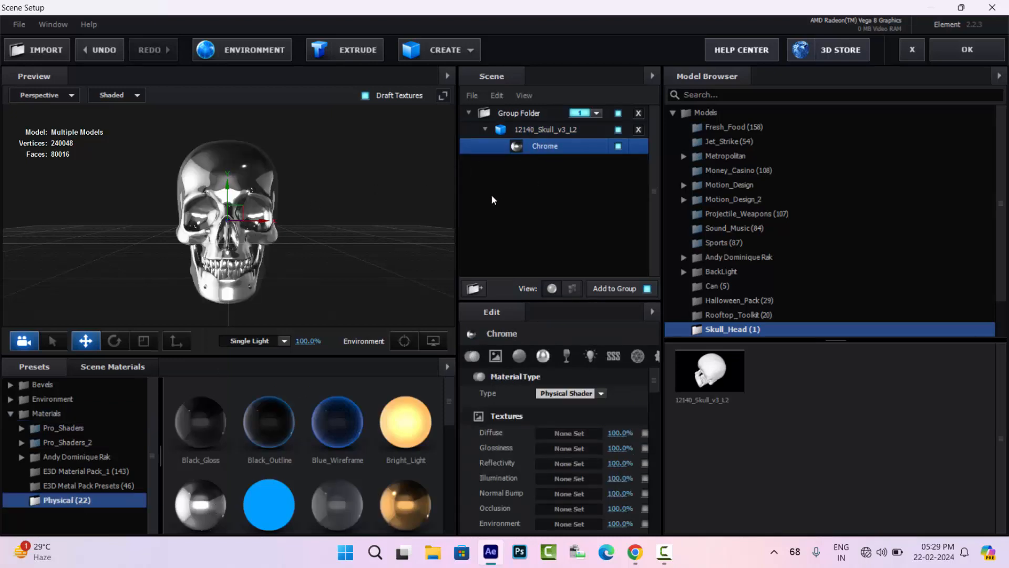
left_click(403, 501)
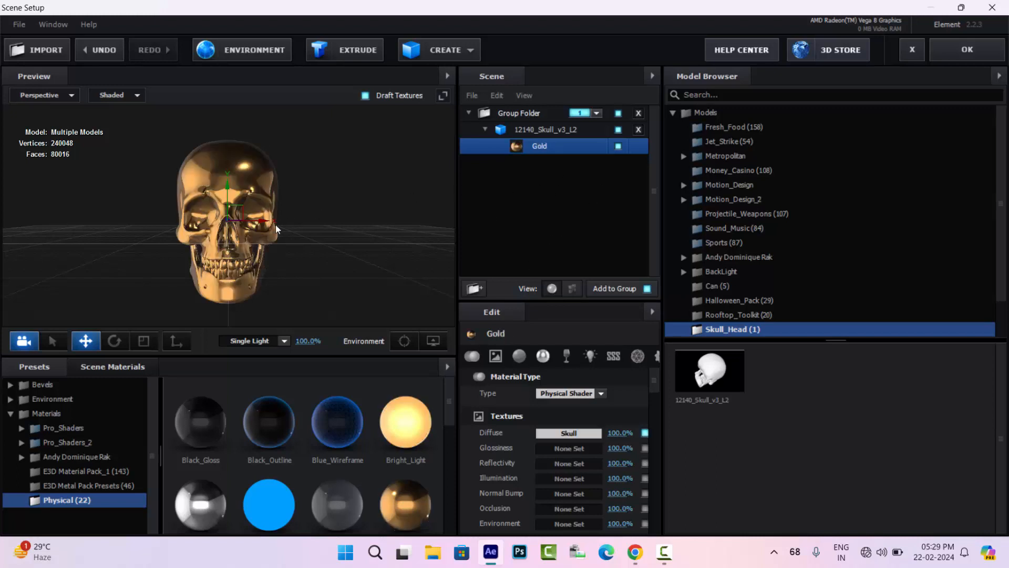
mouse_move(327, 227)
left_mouse_down()
mouse_move(338, 231)
mouse_move(330, 234)
left_mouse_up()
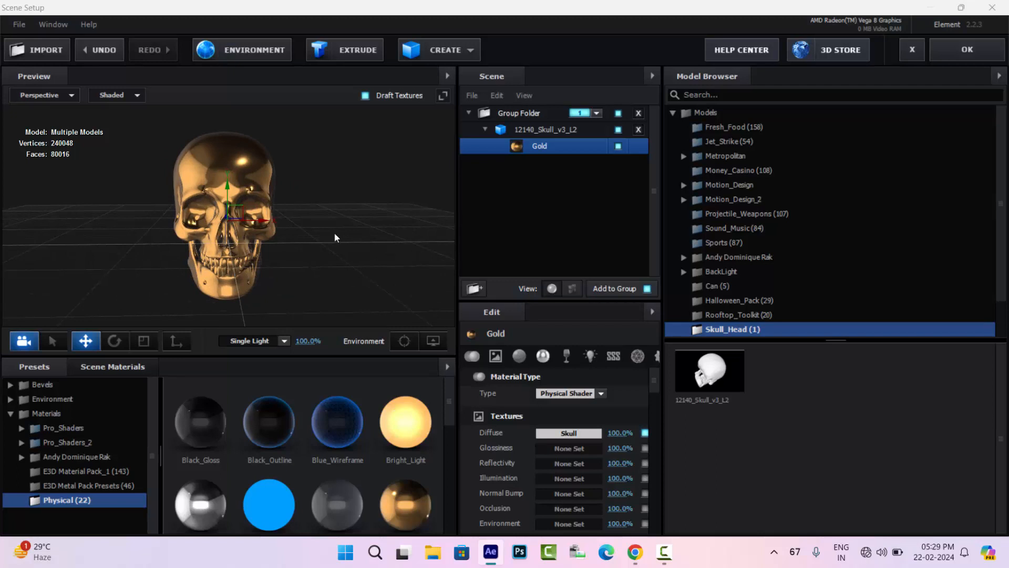
Replace the skull's group with the Can_01 model from the Can folder, imported with Bottom alignment and normalized in size.
left_click(637, 113)
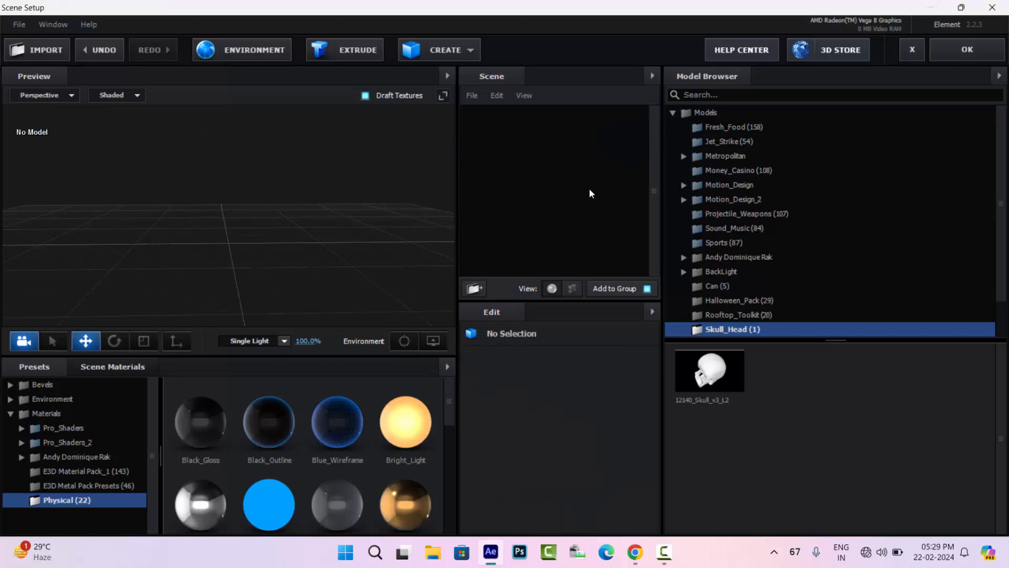
left_click(719, 286)
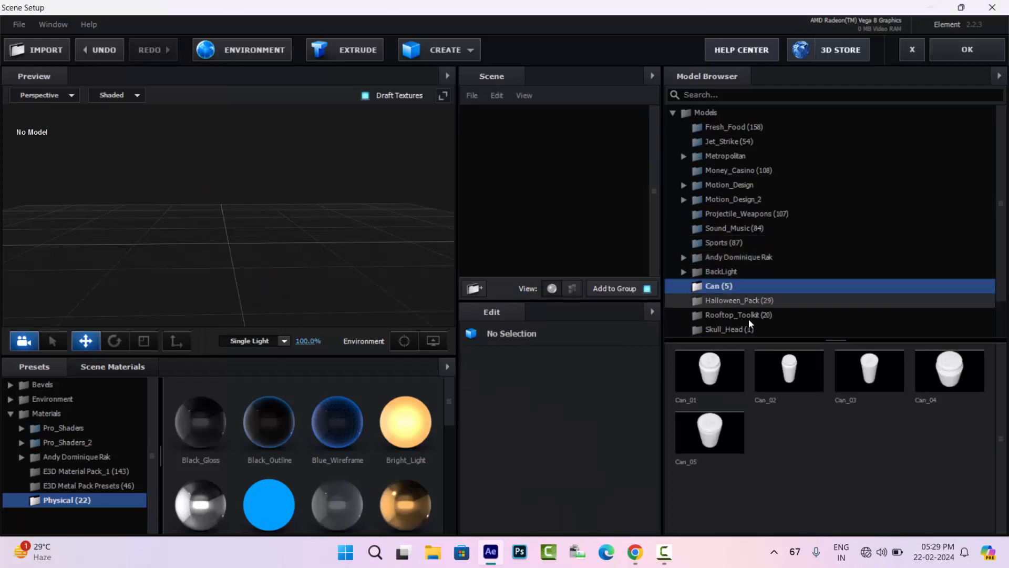
left_click(728, 368)
left_click(541, 327)
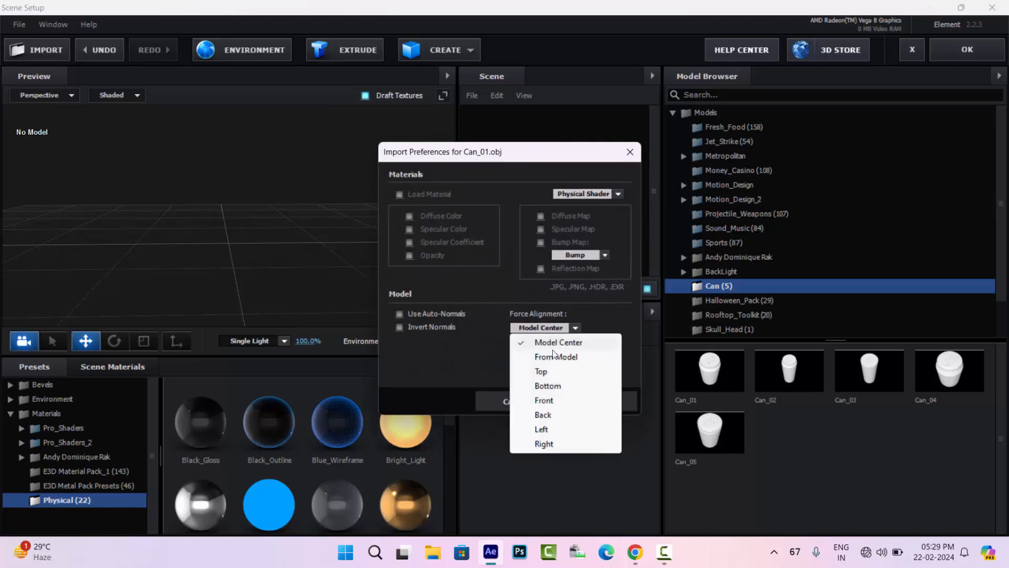
left_click(550, 383)
left_click(598, 401)
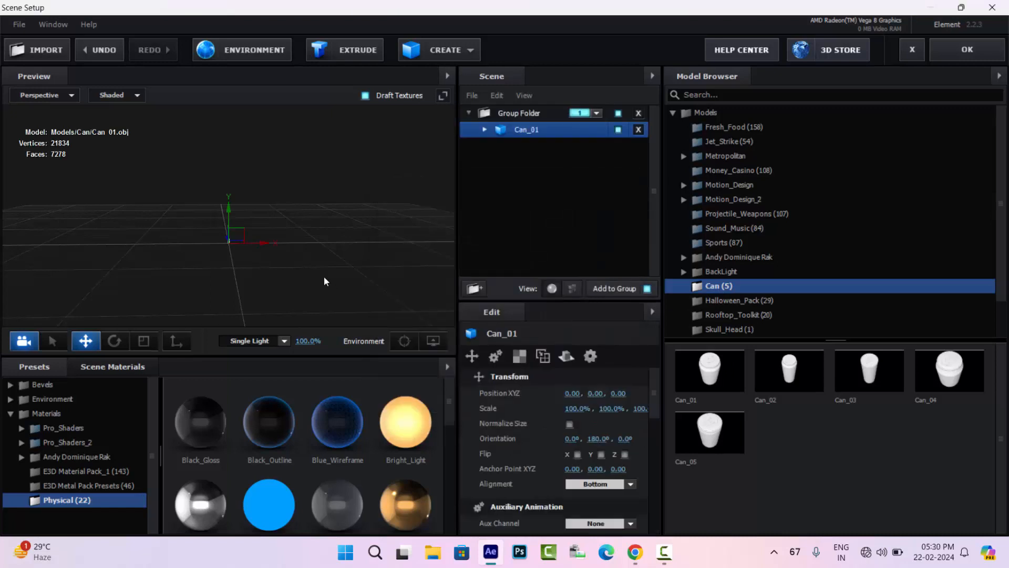
left_click(569, 424)
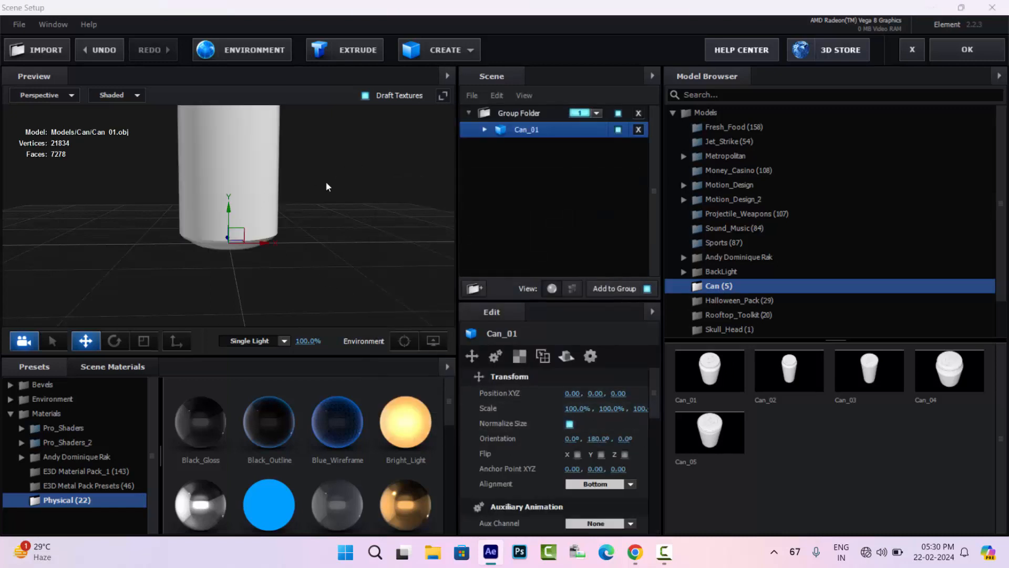
Apply the Gold preset to the can's label material and the Chrome preset to its can material.
left_click_drag(326, 180, 246, 192)
left_click_drag(272, 121, 265, 217)
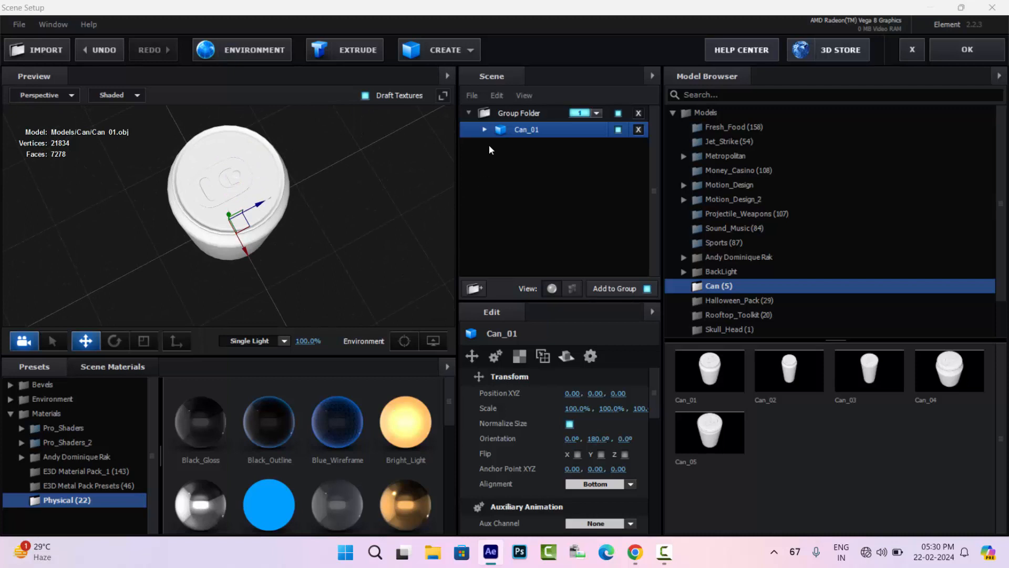
left_click(485, 130)
left_click(541, 163)
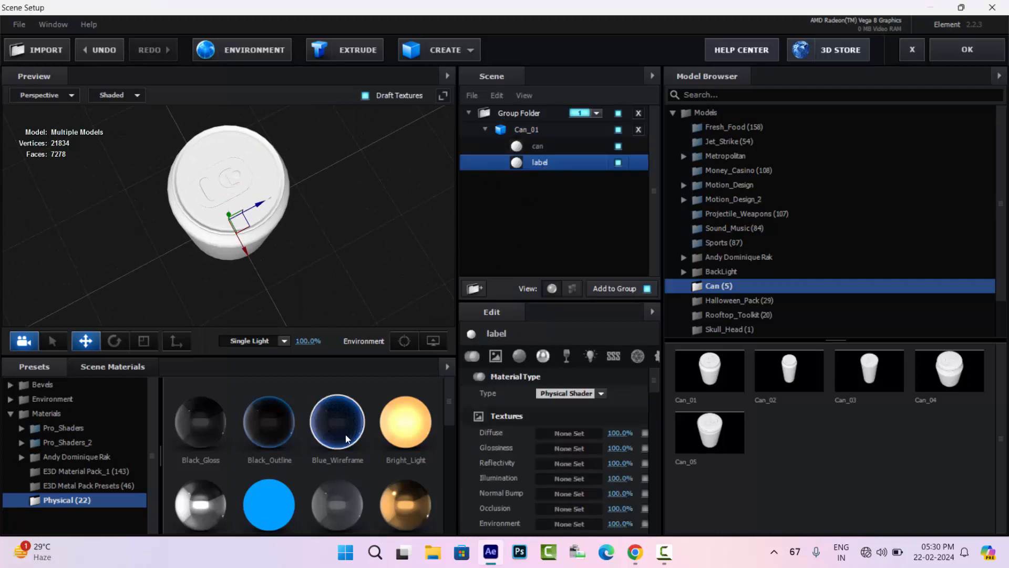
left_click(406, 494)
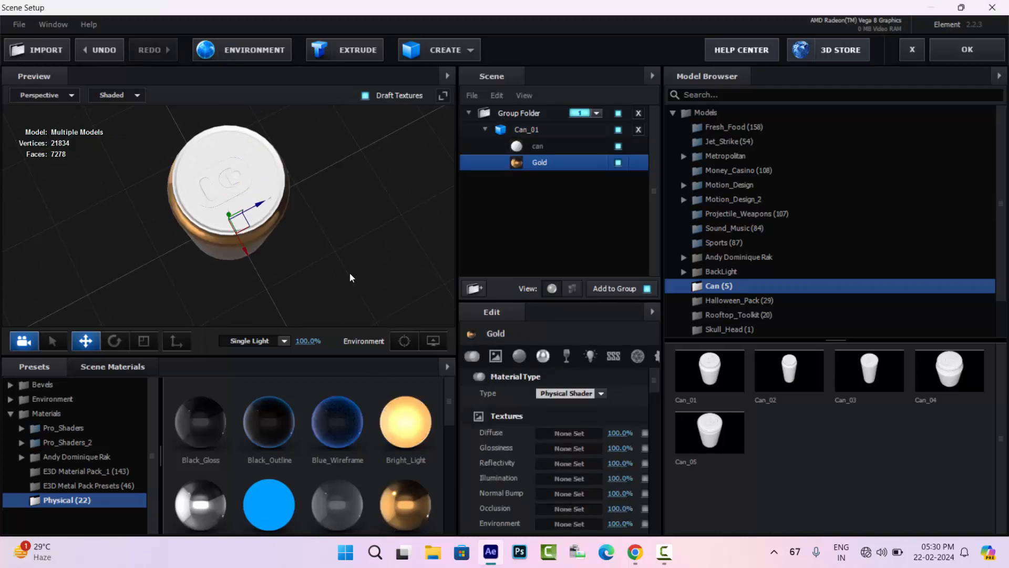
left_click_drag(349, 272, 435, 261)
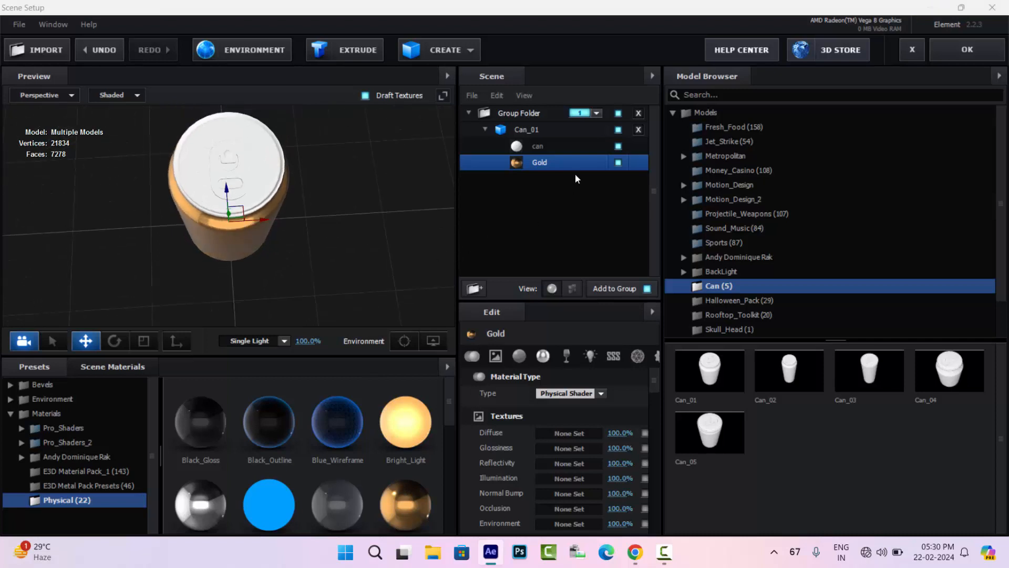
left_click(568, 146)
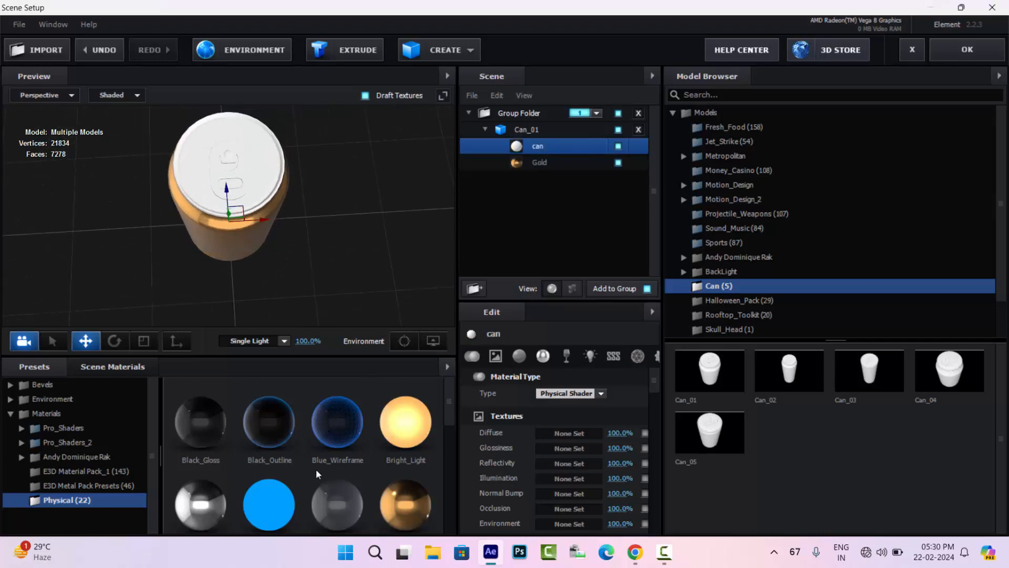
left_click(209, 505)
left_click_drag(277, 302, 295, 239)
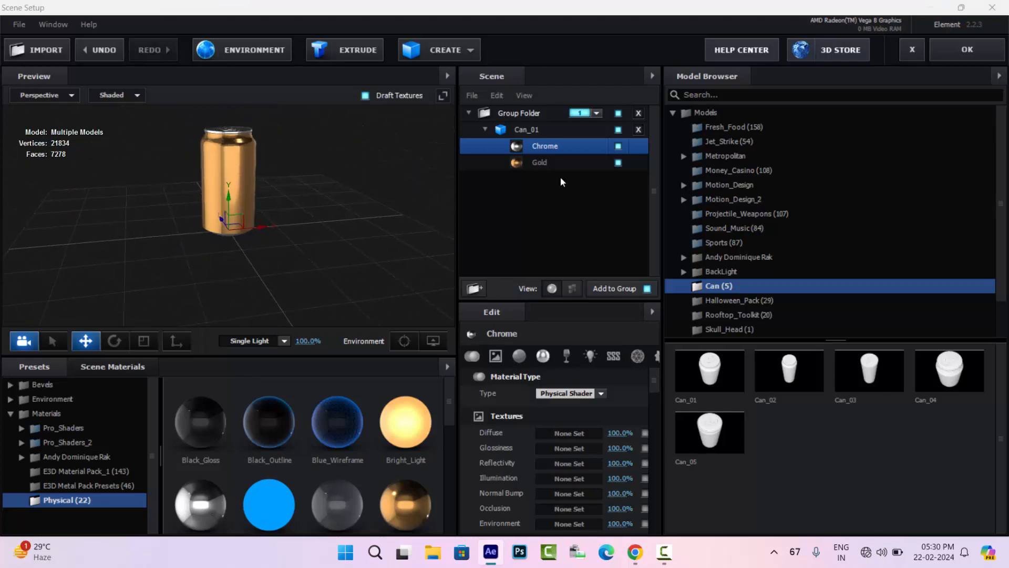
Delete the group containing Can_01 from the scene.
left_click(638, 114)
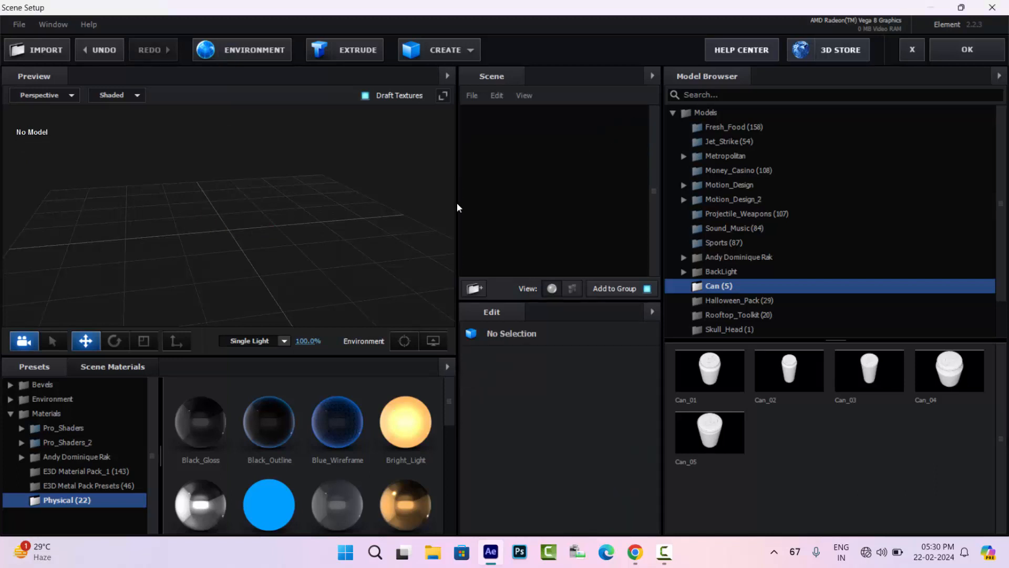
left_click_drag(277, 216, 351, 208)
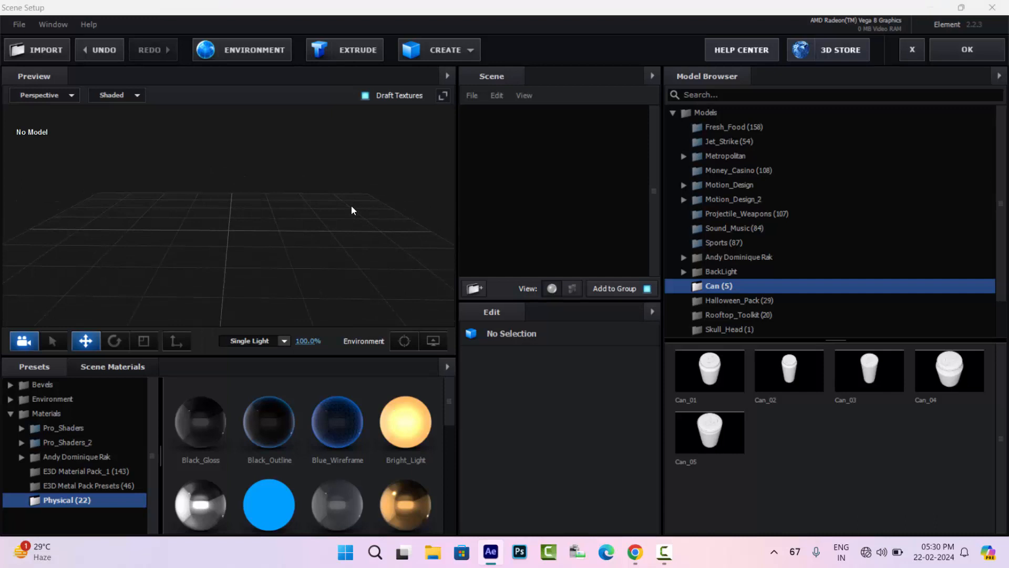
Look through the installed model folders, including Jet_Strike, Sports, Skull_Head and Star_Pack.
left_click(733, 128)
left_click(738, 153)
double_click(738, 153)
left_click(735, 140)
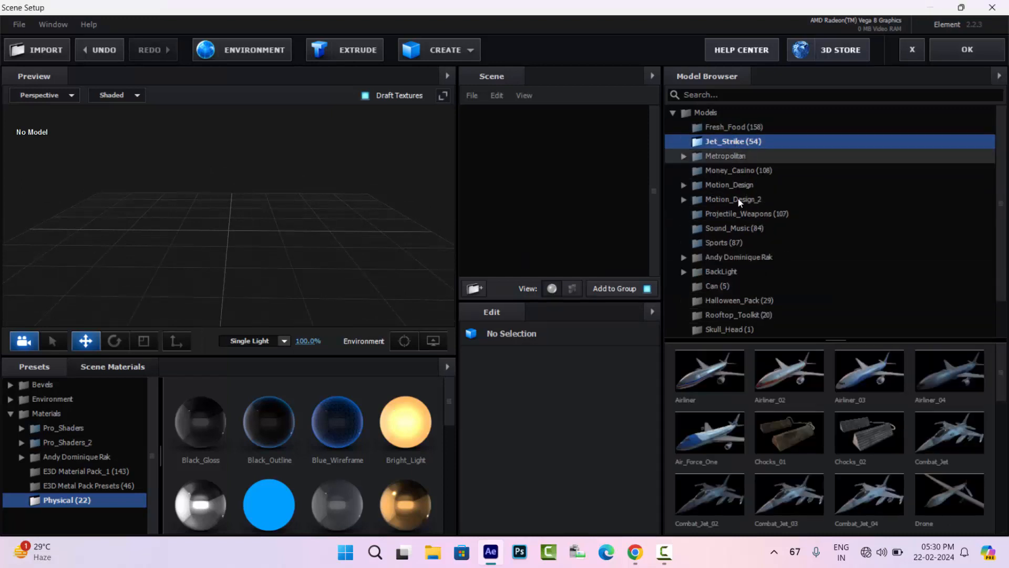
left_click(734, 242)
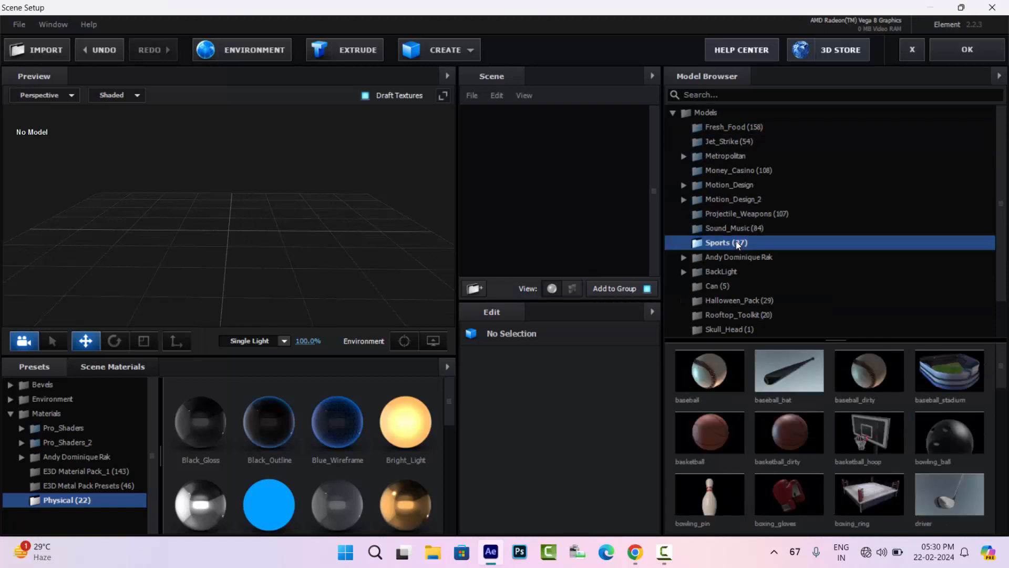
left_click(730, 286)
scroll(751, 286, "down", 1)
left_click(752, 286)
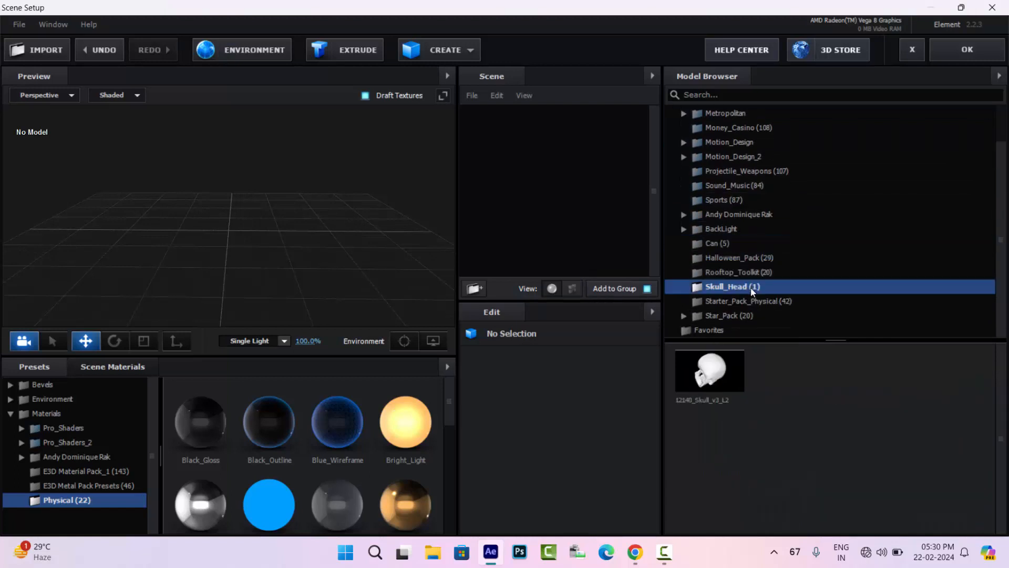
left_click(727, 313)
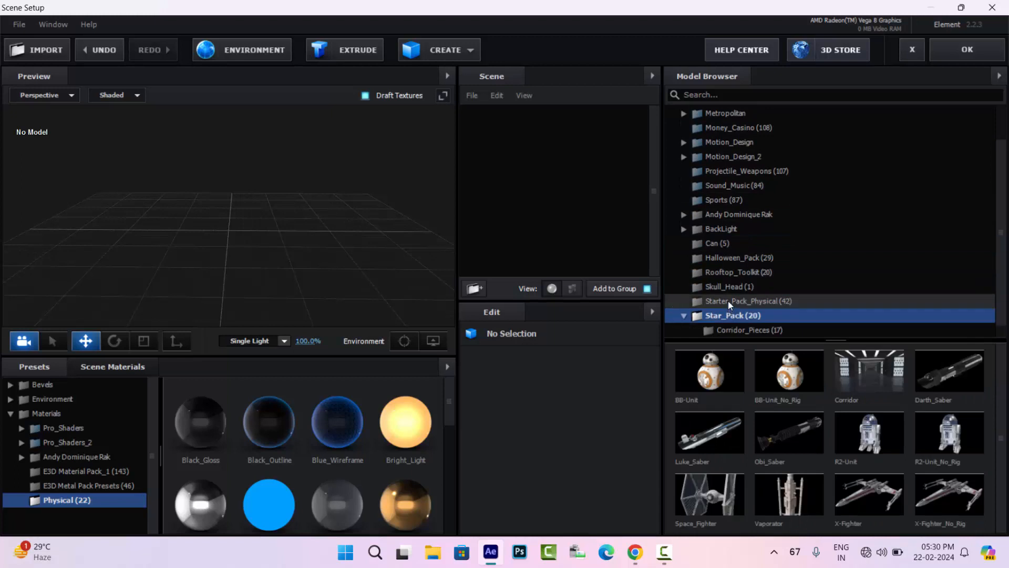
Import the 12140_Skull_v3_L2 model from the Skull_Head folder with Bottom alignment and normalize its size.
left_click(729, 303)
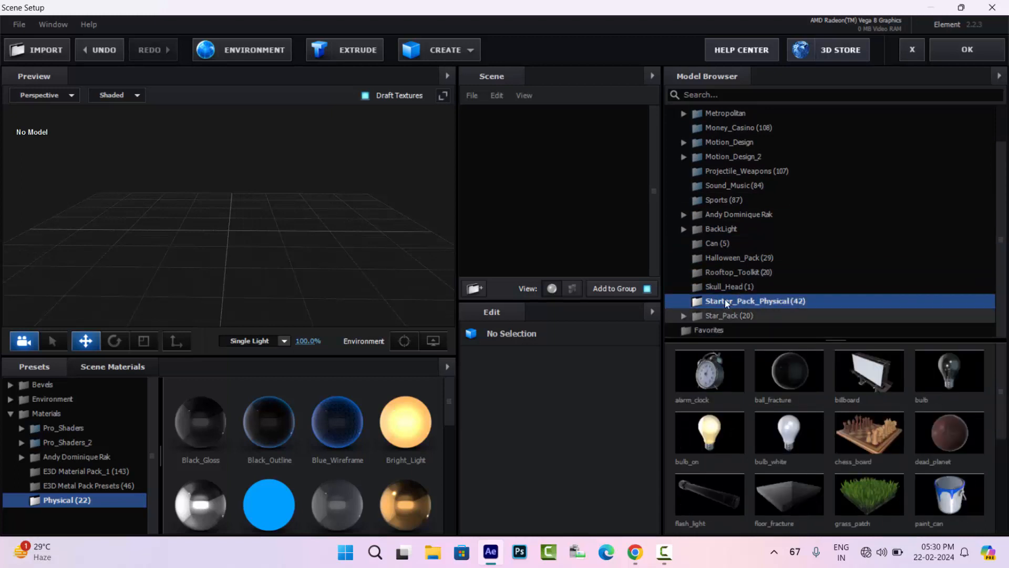
left_click(727, 288)
double_click(710, 370)
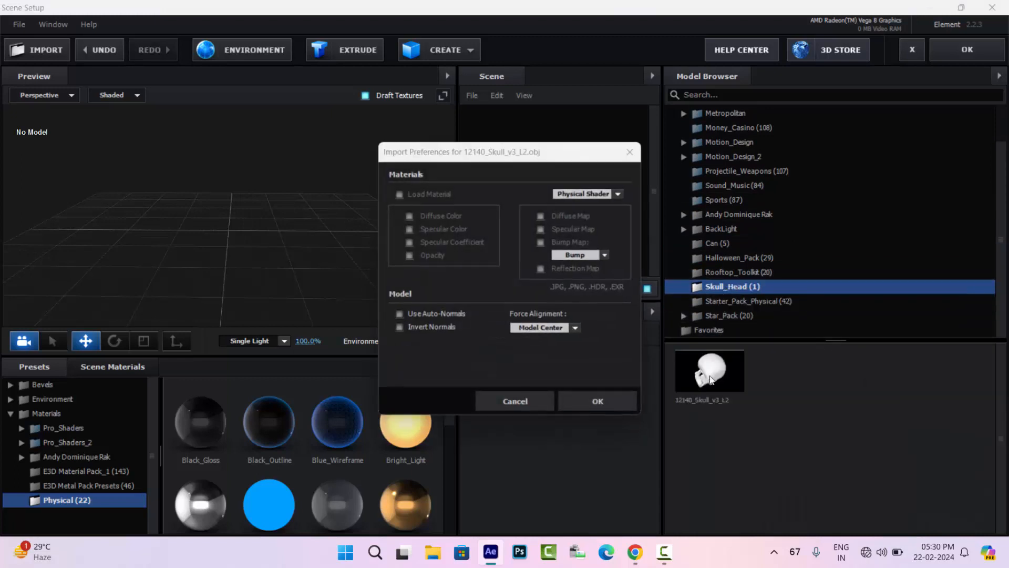
left_click(544, 327)
left_click(547, 385)
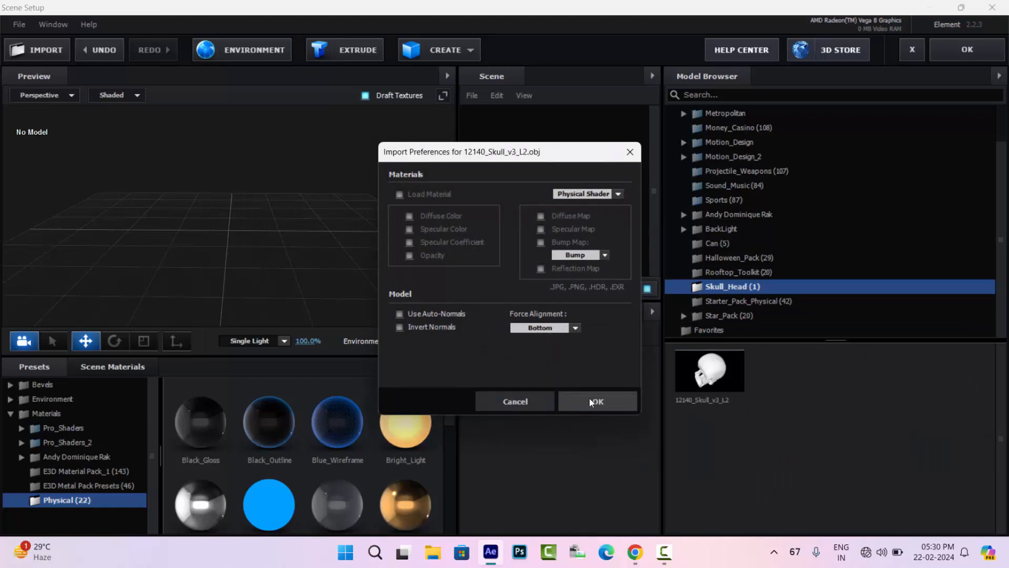
left_click(590, 400)
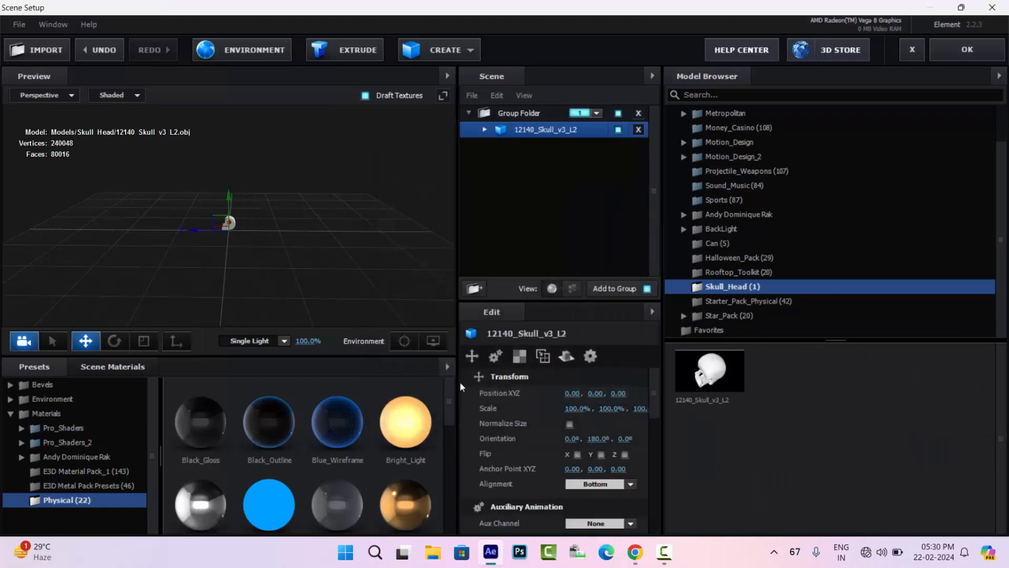
left_click(569, 424)
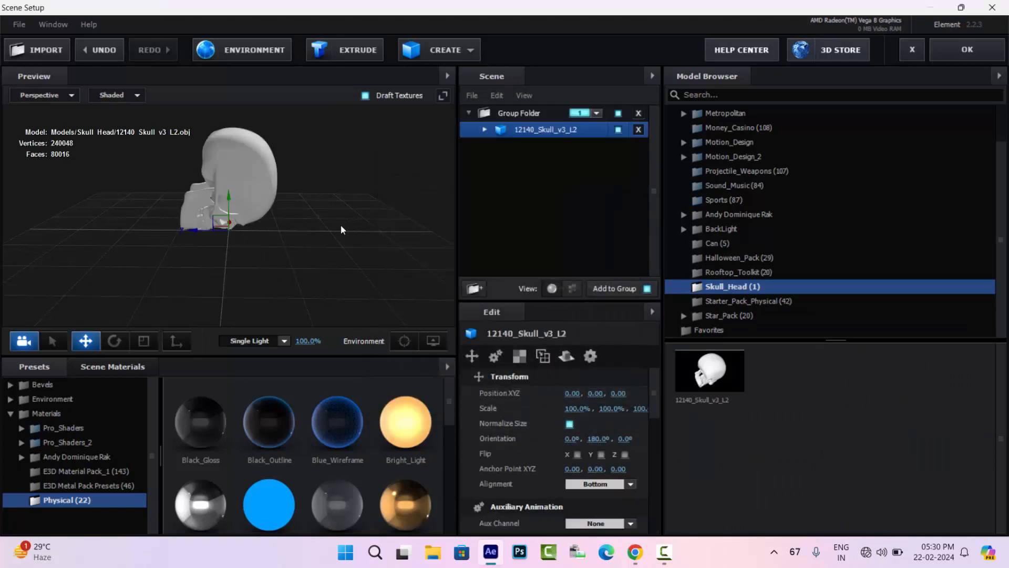
Rotate the skull upright to face forward, at an orientation of about 272.5°, 0°, 180°.
left_click_drag(341, 225, 282, 221)
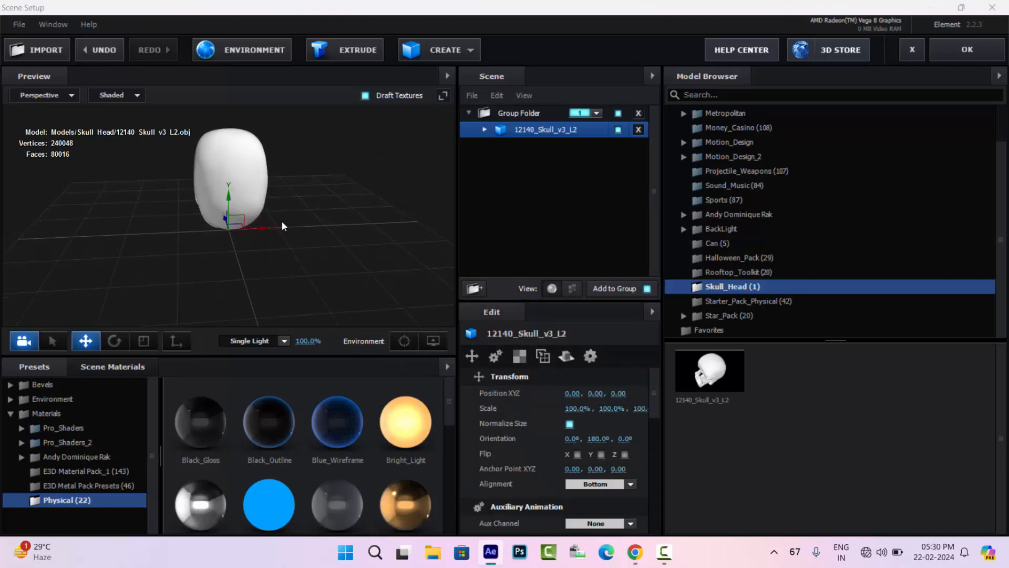
key("e")
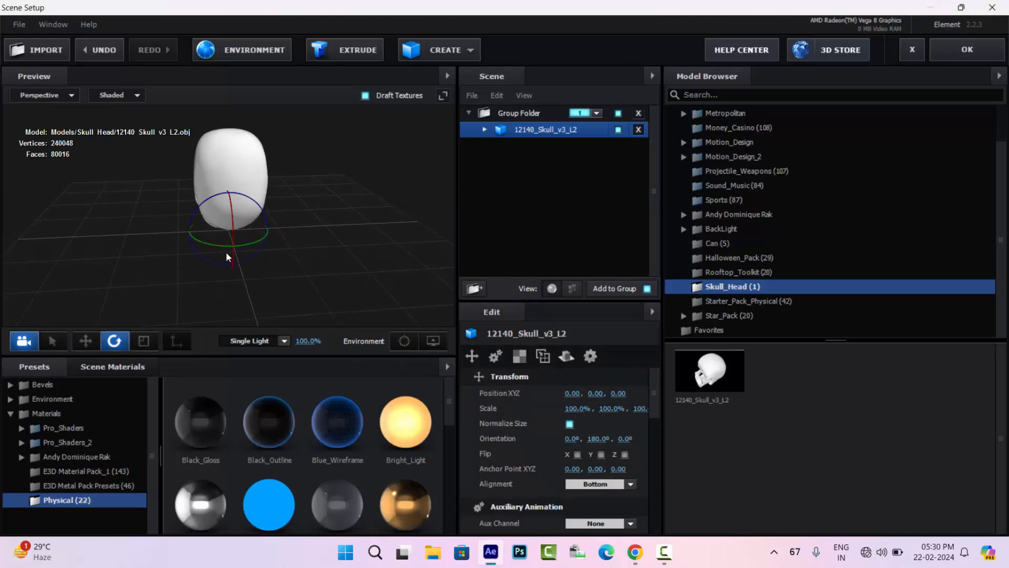
left_click_drag(232, 256, 285, 219)
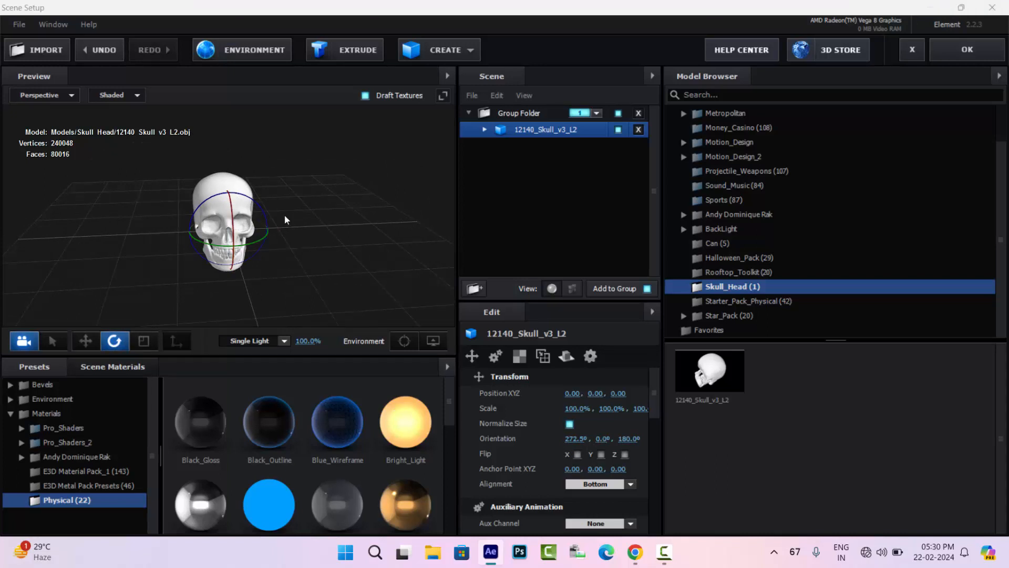
scroll(282, 216, "up", 2)
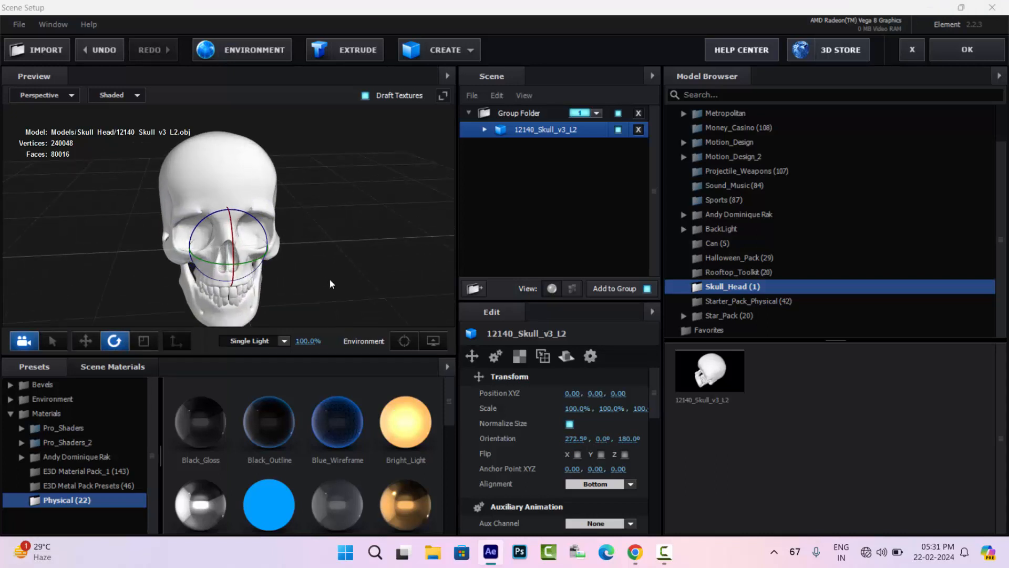
left_click_drag(329, 279, 326, 274)
Move the skull up to a Y position of about 0.31 so the whole head fits in the preview.
left_click(85, 341)
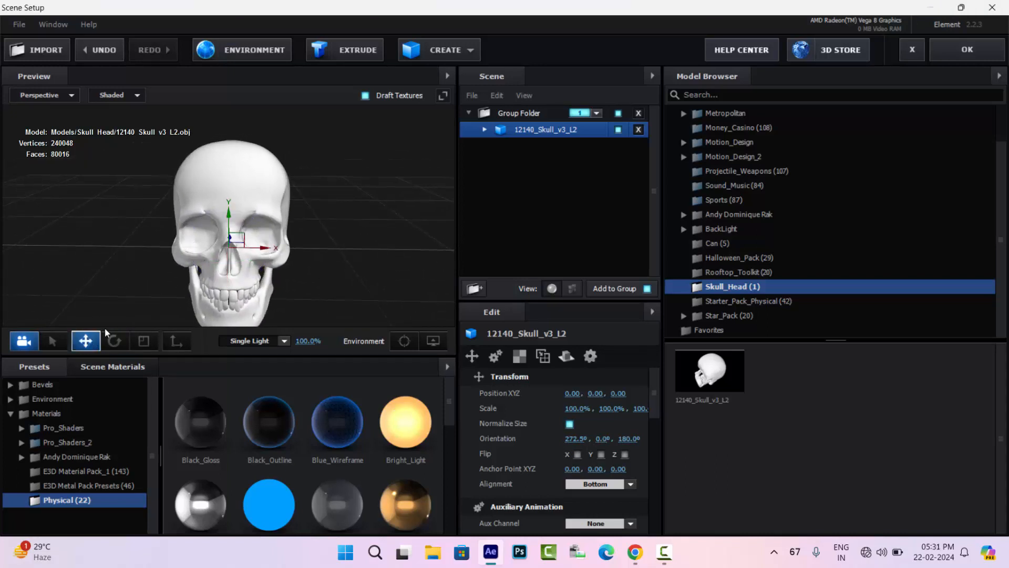
left_click_drag(219, 214, 235, 177)
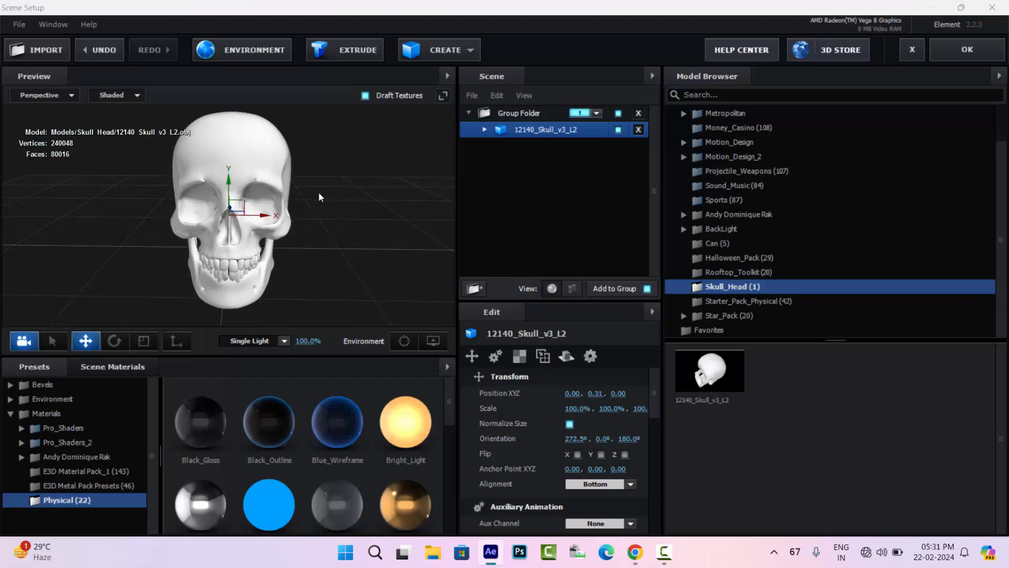
left_click_drag(333, 193, 330, 193)
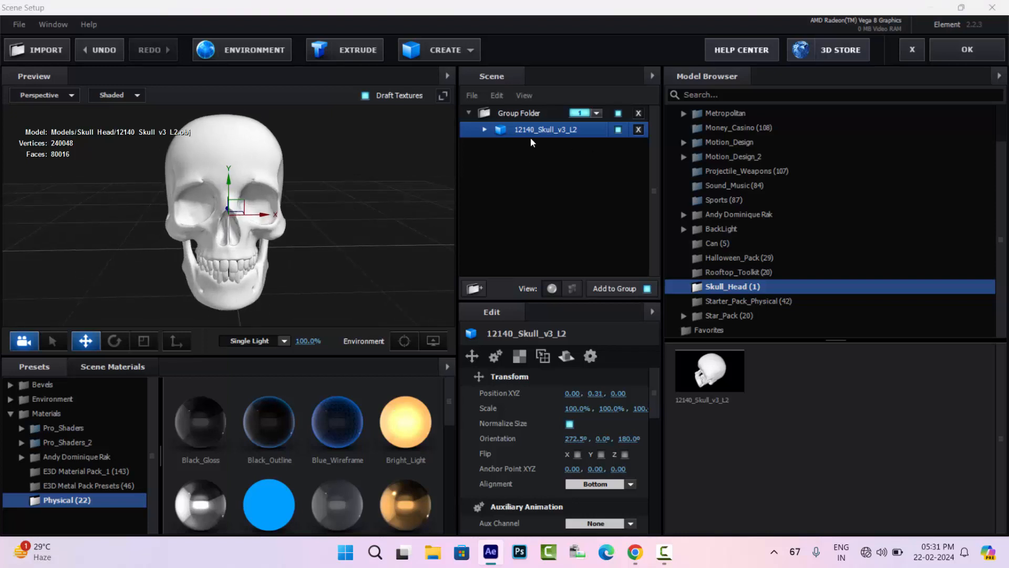
Load the Skull image from VideoCopilot's Models > Skull_Head folder as the diffuse texture of the 12140_Skull_v3 material.
left_click(485, 131)
left_click(562, 147)
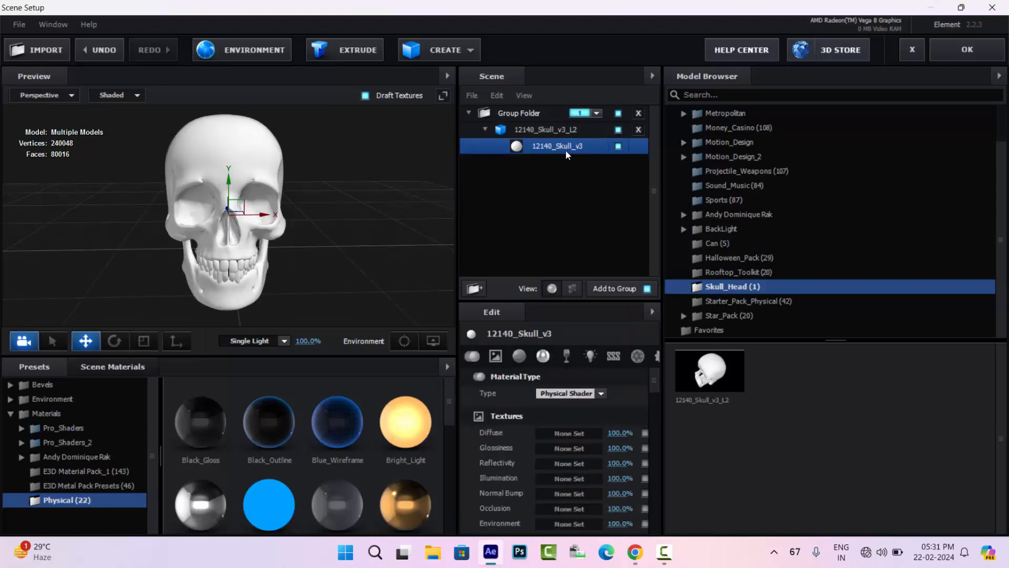
left_click(573, 435)
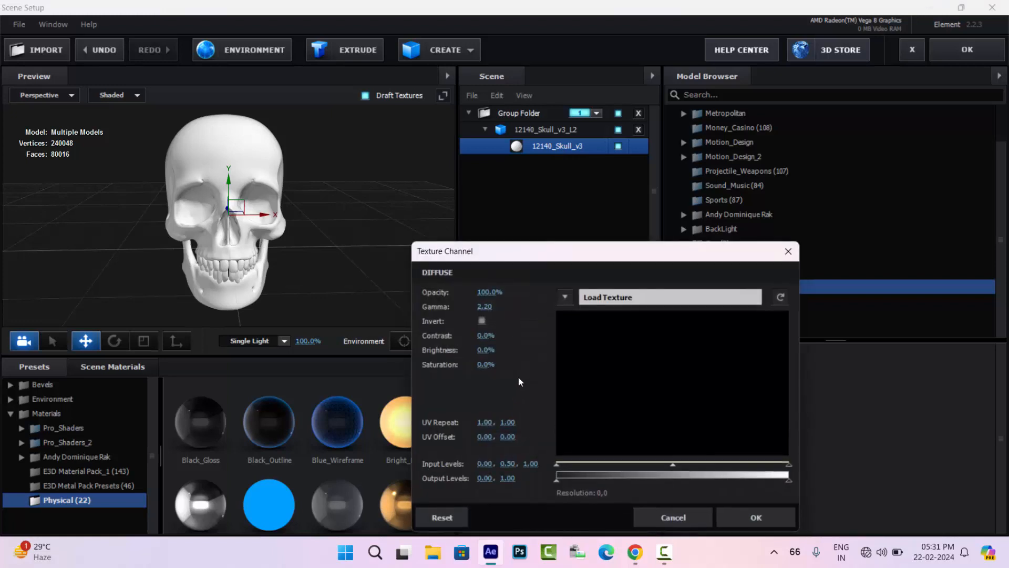
left_click(564, 297)
left_click(605, 292)
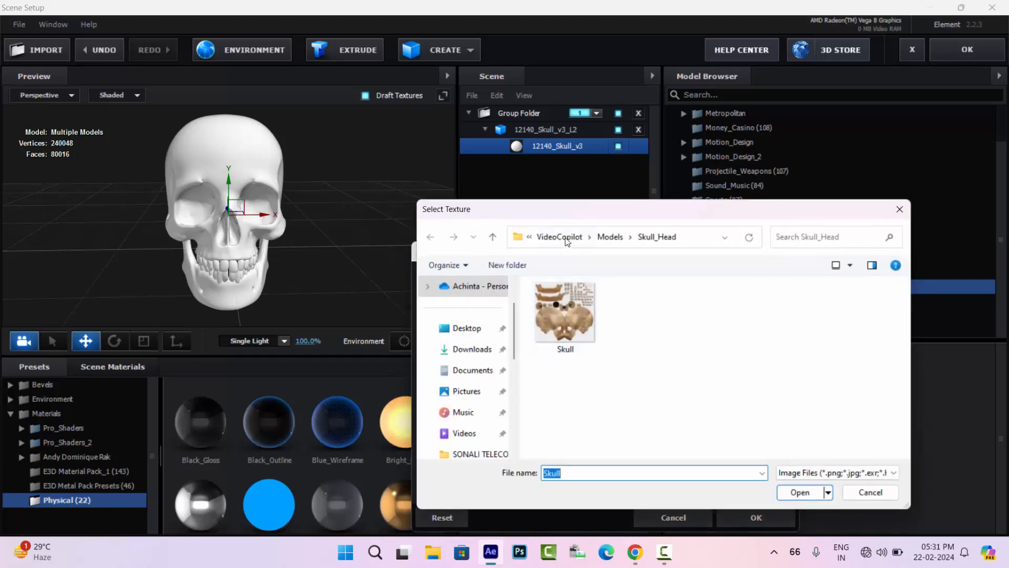
left_click(566, 238)
left_click(553, 390)
double_click(574, 392)
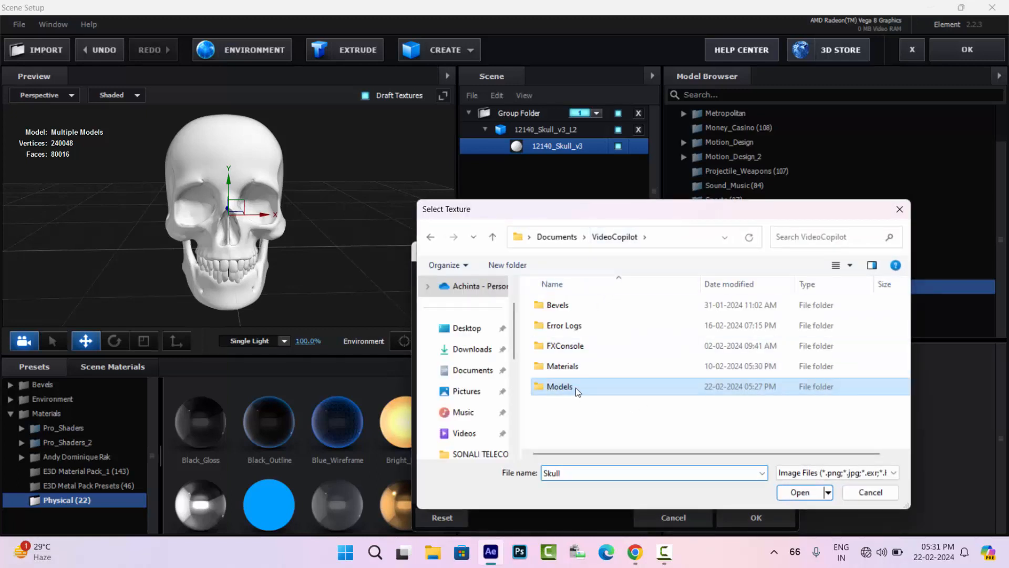
scroll(597, 367, "down", 4)
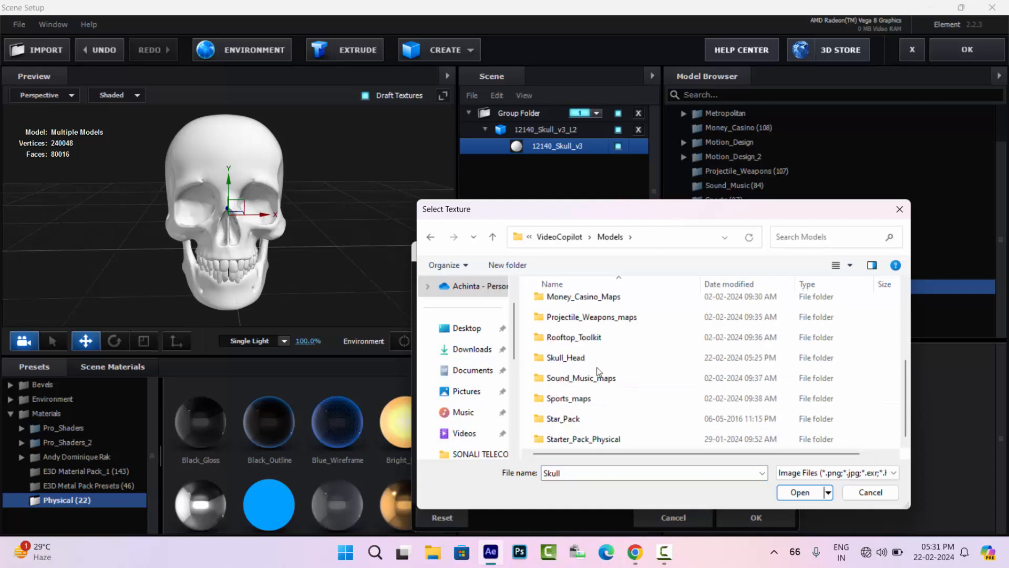
double_click(558, 359)
left_click(577, 319)
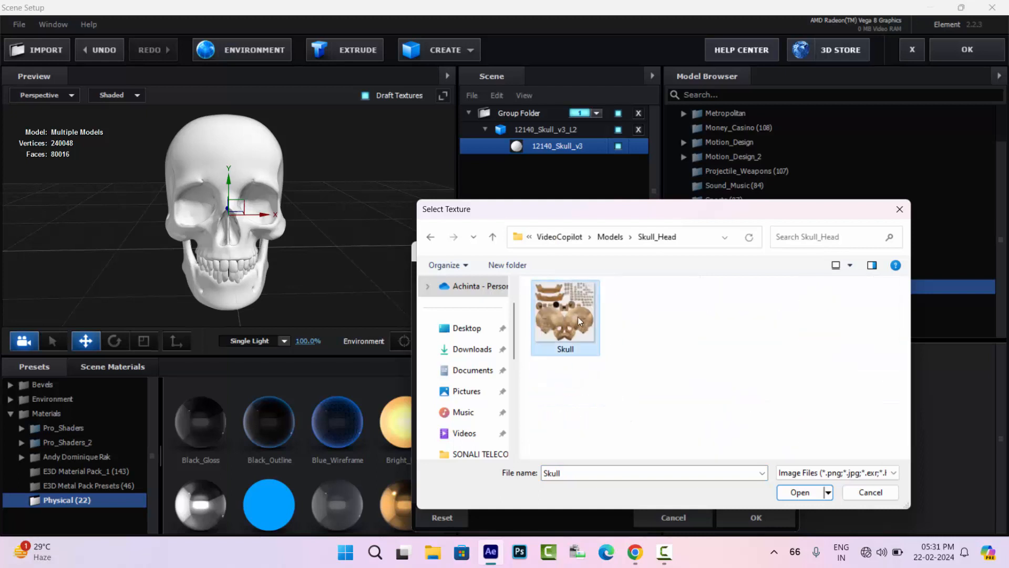
left_click(801, 492)
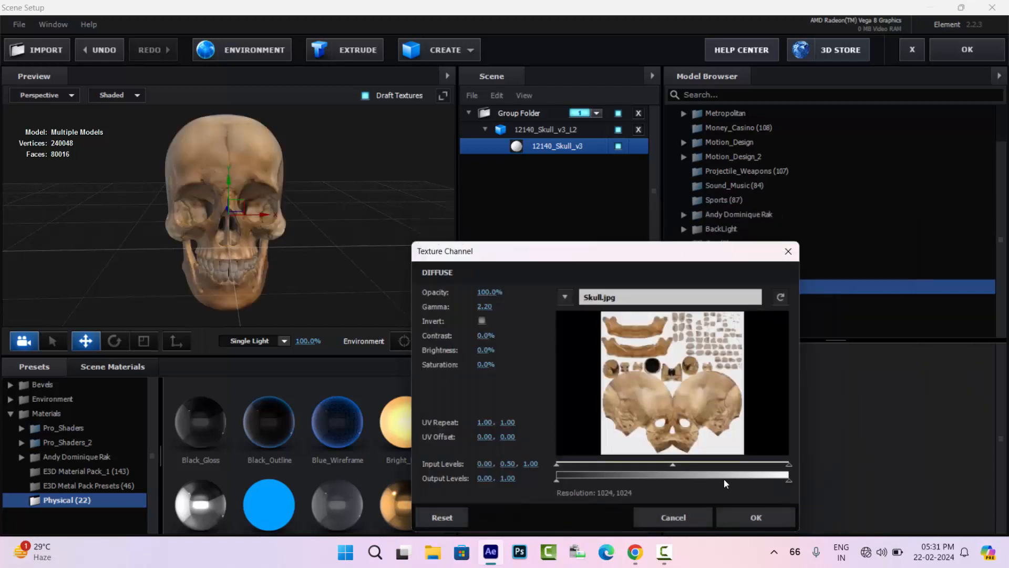
left_click(750, 517)
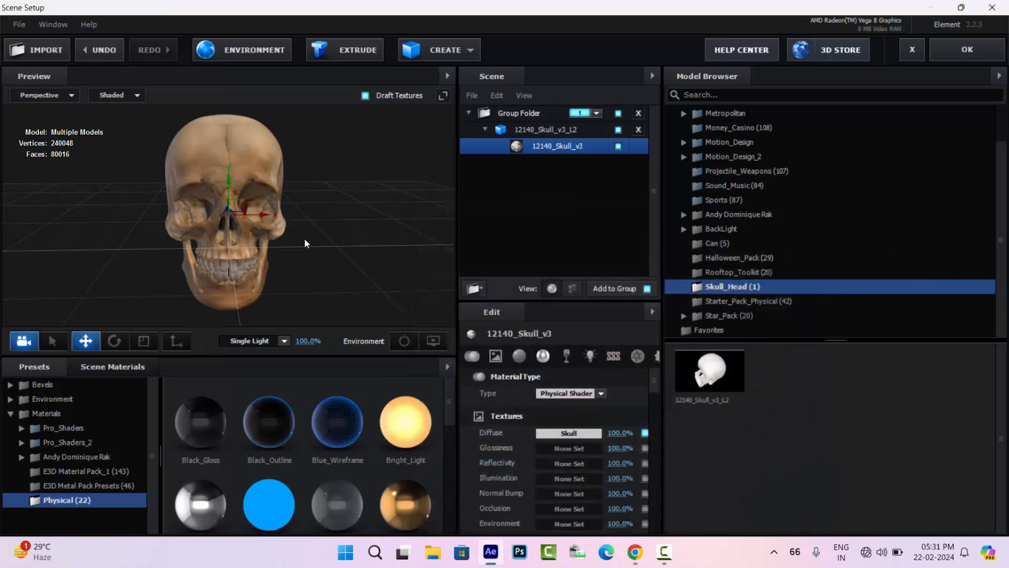
Raise the preview light intensity to 195% and nudge the textured skull to about 0.03 on X.
mouse_move(305, 243)
left_mouse_down()
mouse_move(386, 247)
mouse_move(281, 250)
mouse_move(305, 247)
left_mouse_up()
left_click_drag(308, 341, 351, 332)
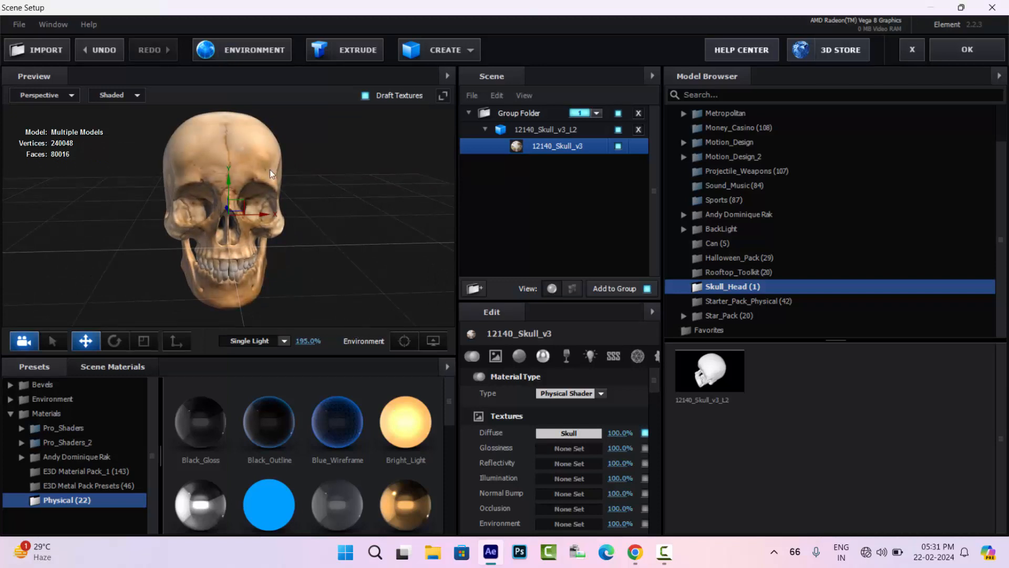
left_click_drag(321, 195, 341, 251)
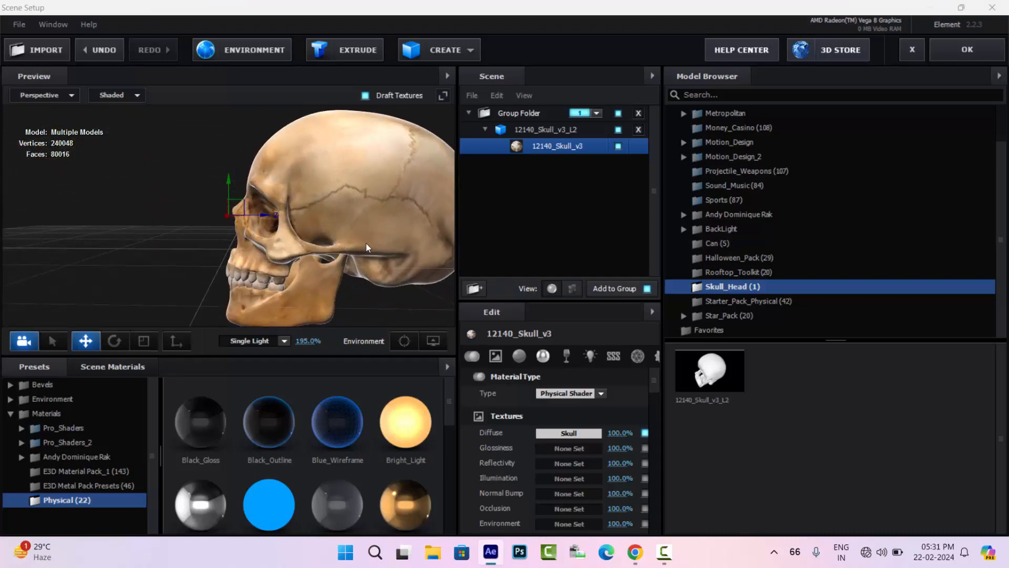
scroll(251, 205, "down", 3)
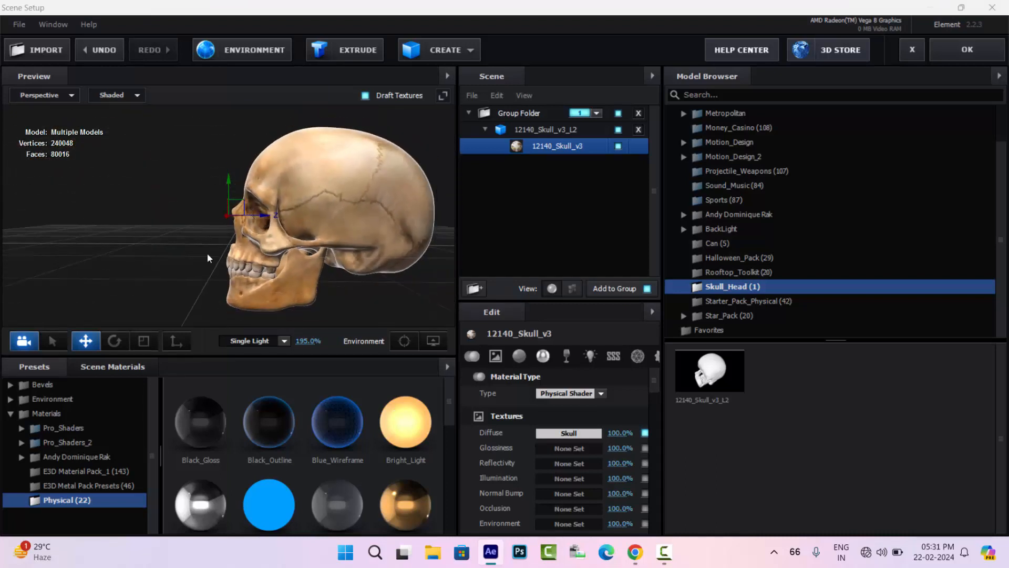
left_click_drag(207, 252, 292, 267)
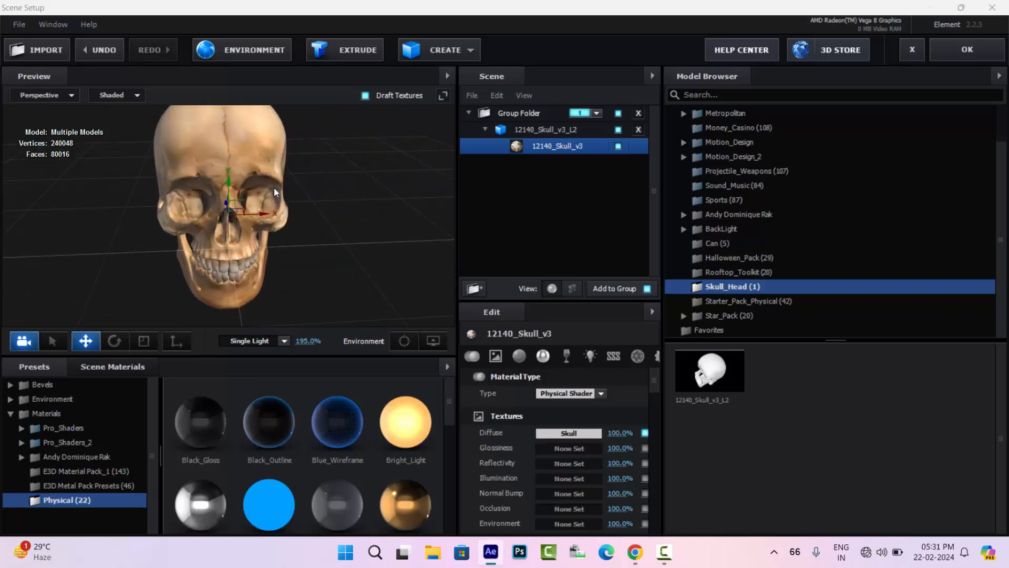
left_click_drag(316, 225, 286, 215)
left_click_drag(297, 254, 342, 264)
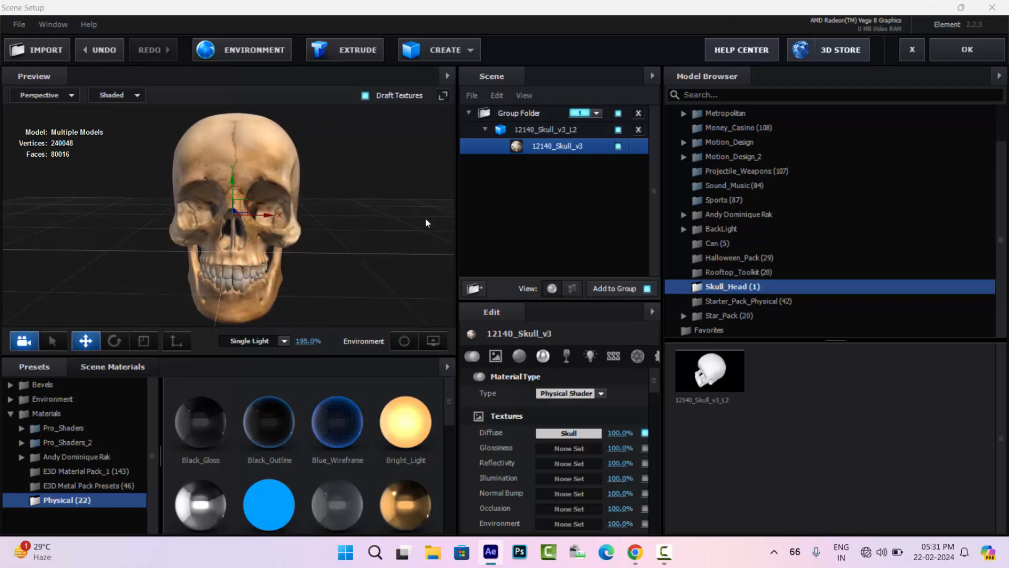
Add the Skull model from the Halloween_Pack folder to the scene.
left_click(485, 130)
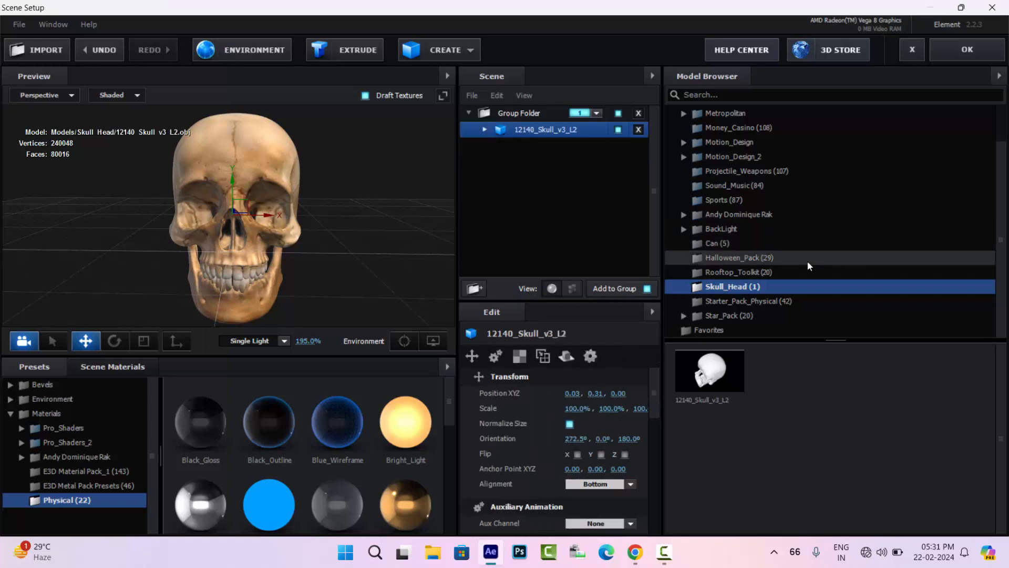
left_click(732, 257)
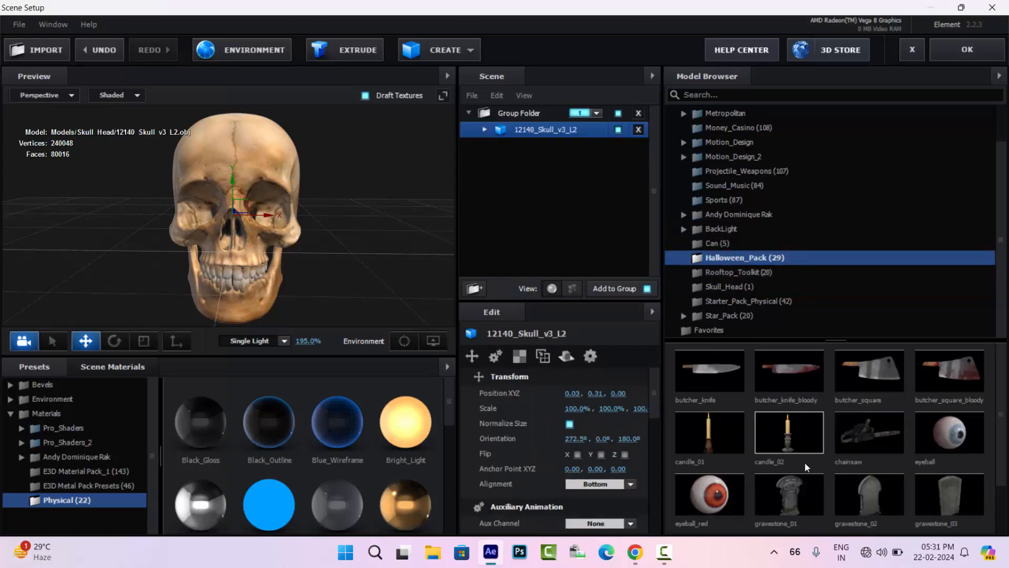
scroll(805, 462, "down", 1)
left_click(946, 506)
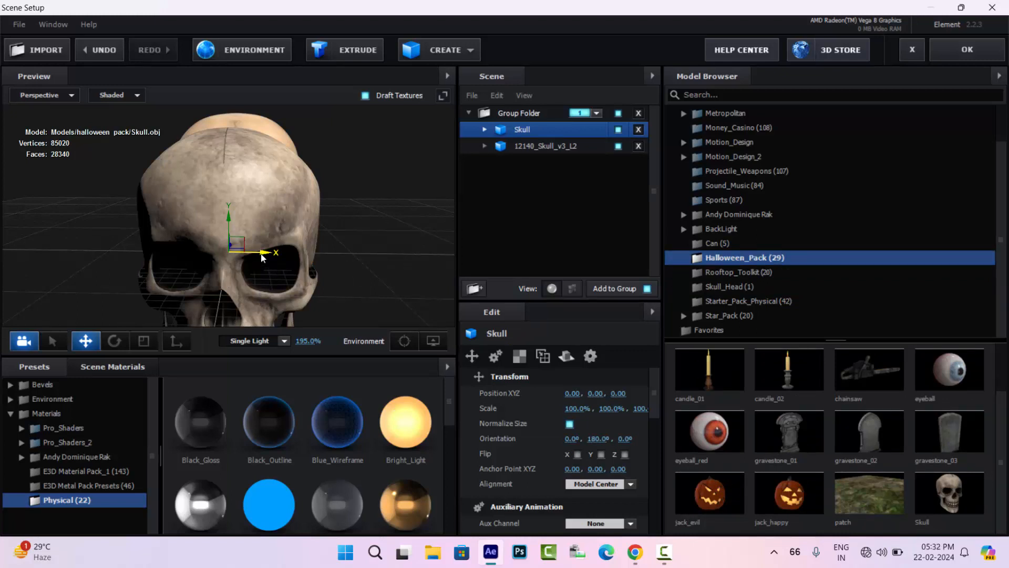
Move the Halloween skull beside the first one, to a position of about 1.40, 0.39, 1.00.
left_click_drag(261, 254, 378, 252)
scroll(341, 271, "down", 3)
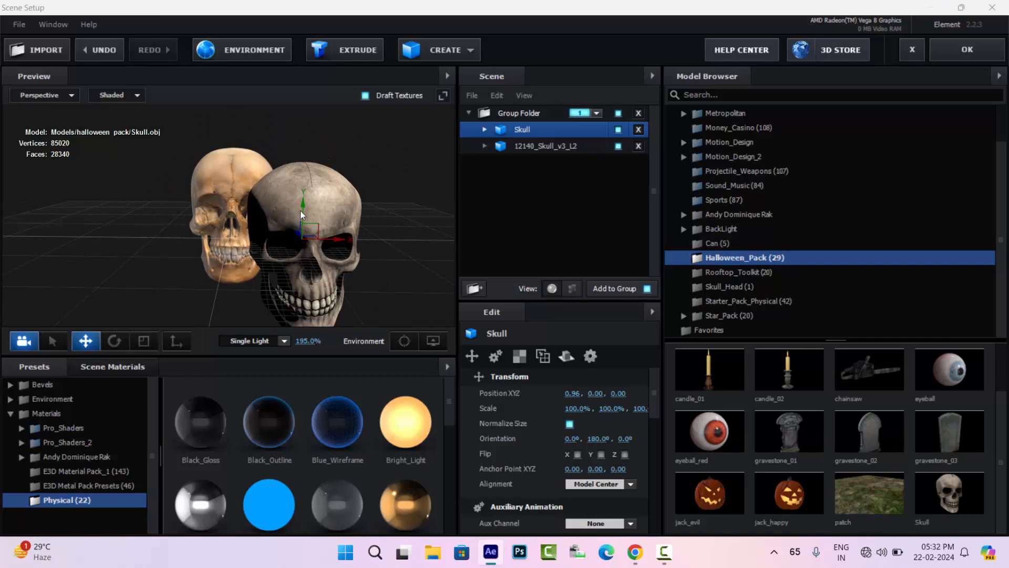
left_click_drag(305, 209, 316, 161)
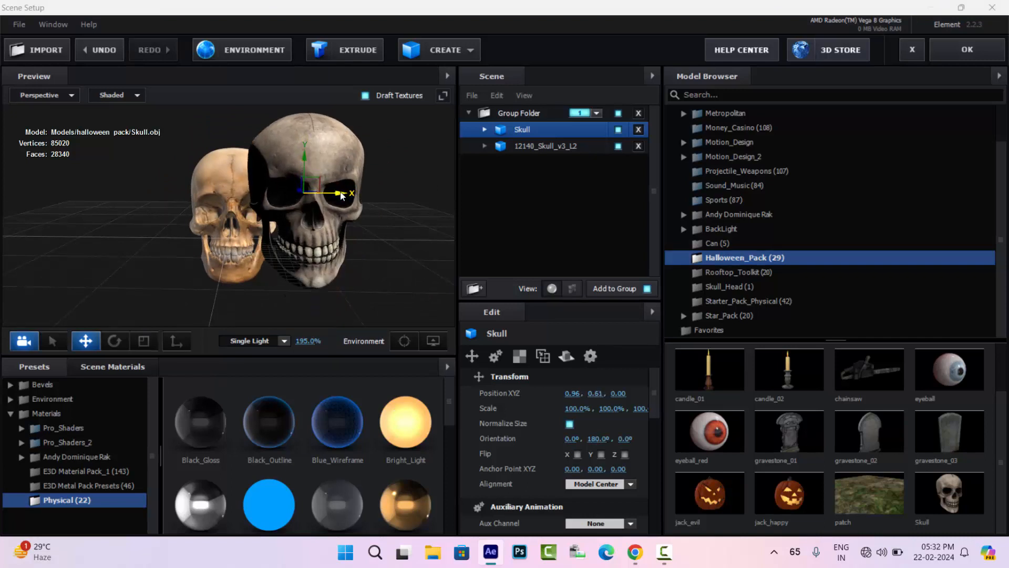
left_click_drag(342, 196, 363, 204)
left_click_drag(261, 259, 210, 264)
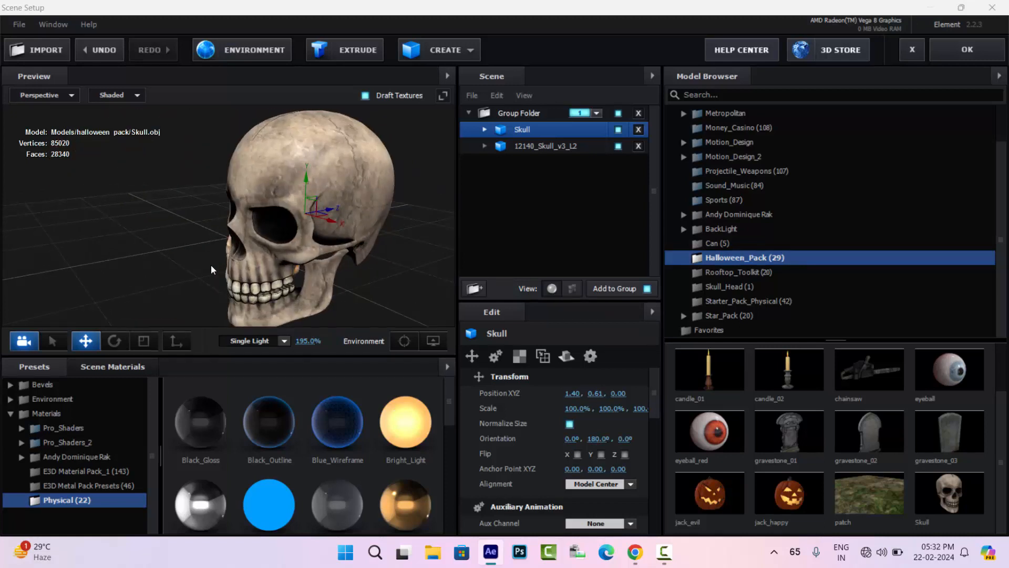
left_click_drag(332, 211, 420, 217)
left_click_drag(241, 250, 216, 264)
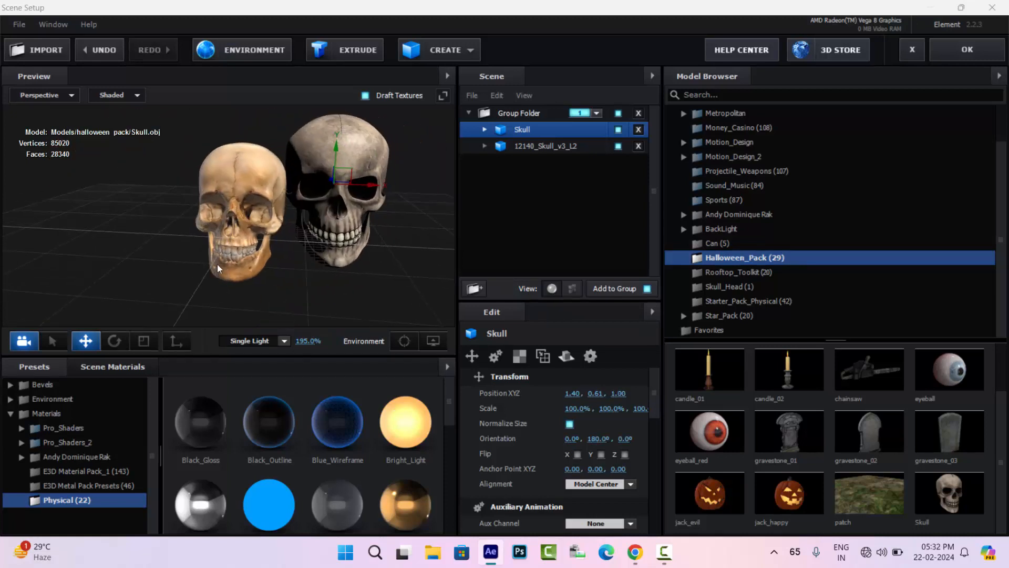
left_click_drag(336, 150, 336, 161)
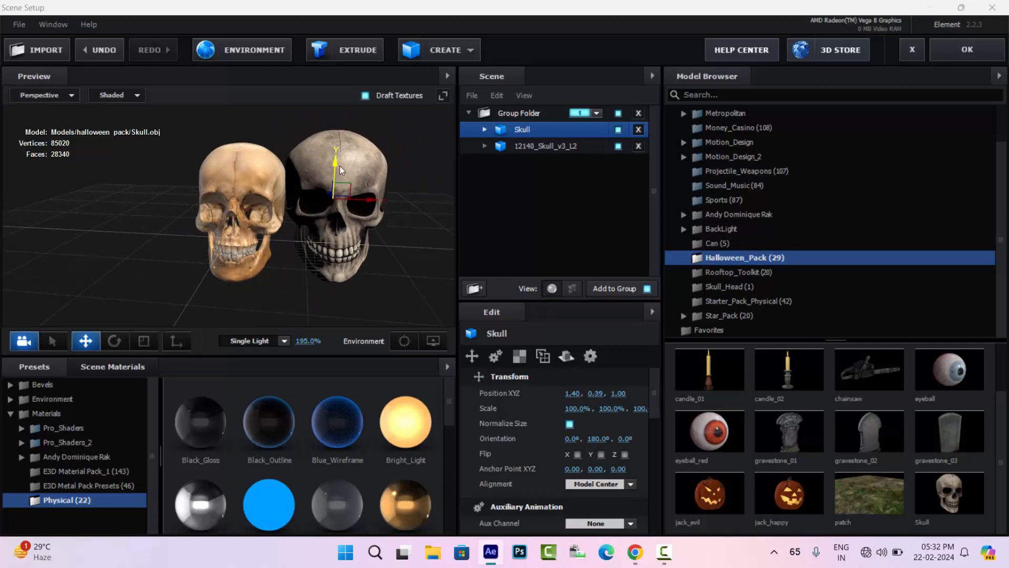
Move the 12140_Skull_v3_L2 model away from the Halloween skull, to about -0.40 on X.
left_click(534, 147)
left_click_drag(251, 225, 297, 258)
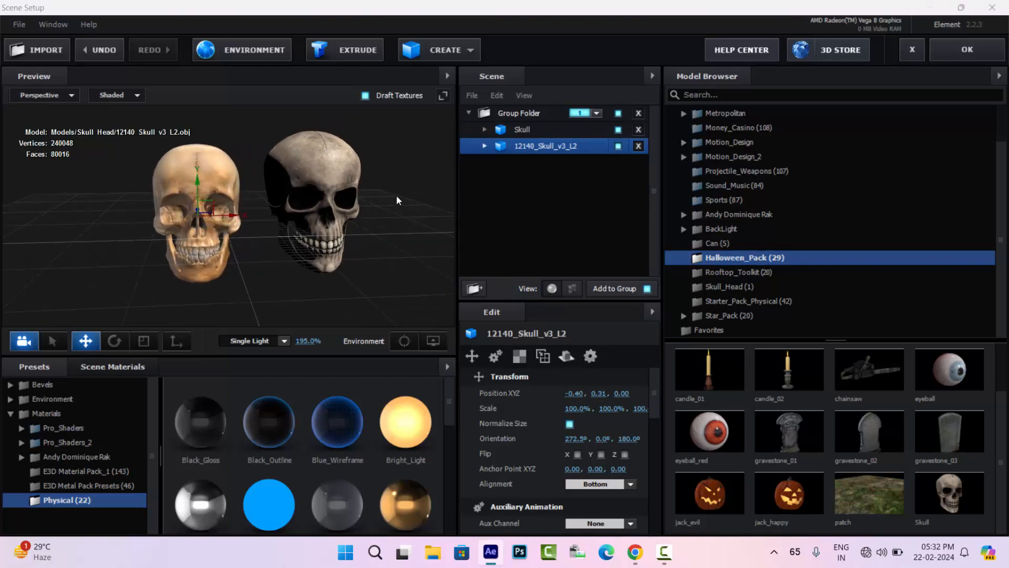
mouse_move(387, 223)
left_mouse_down()
mouse_move(393, 255)
mouse_move(390, 234)
left_mouse_up()
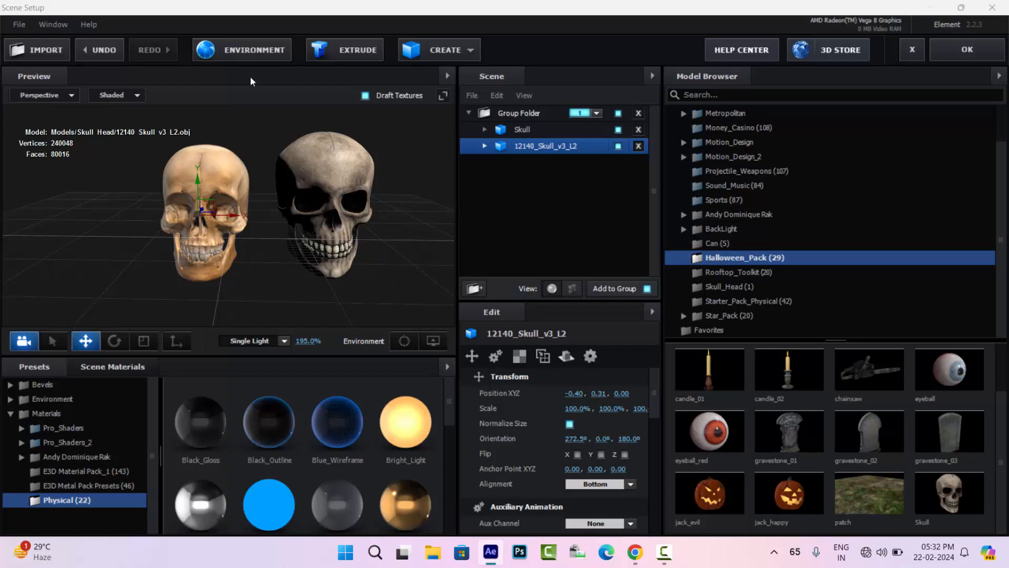
Replace the scene's environment texture with Basic_2K_14.jpg from the Basic_2K folder and apply it.
left_click(247, 50)
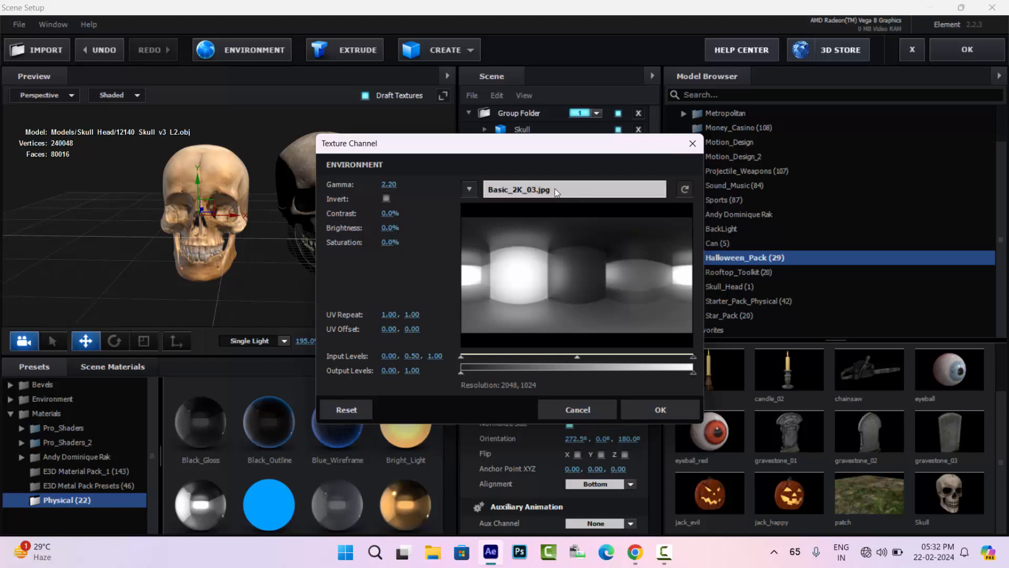
left_click(470, 190)
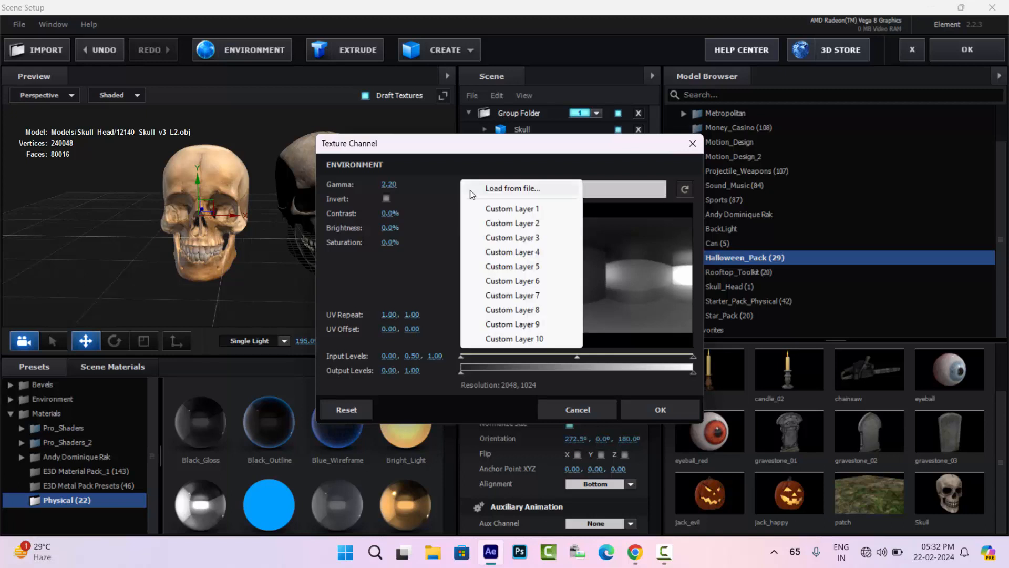
left_click(632, 187)
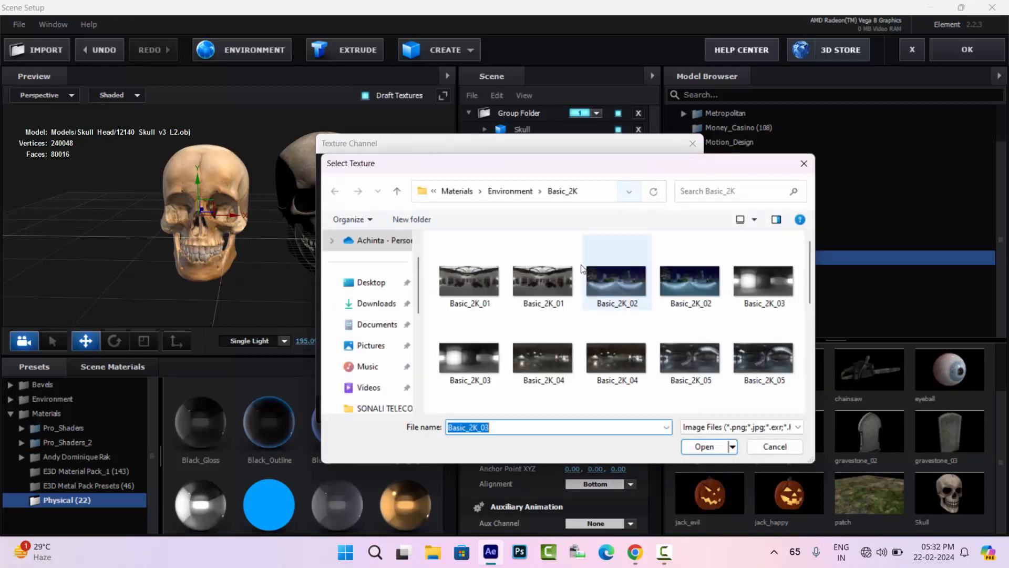
scroll(572, 295, "down", 5)
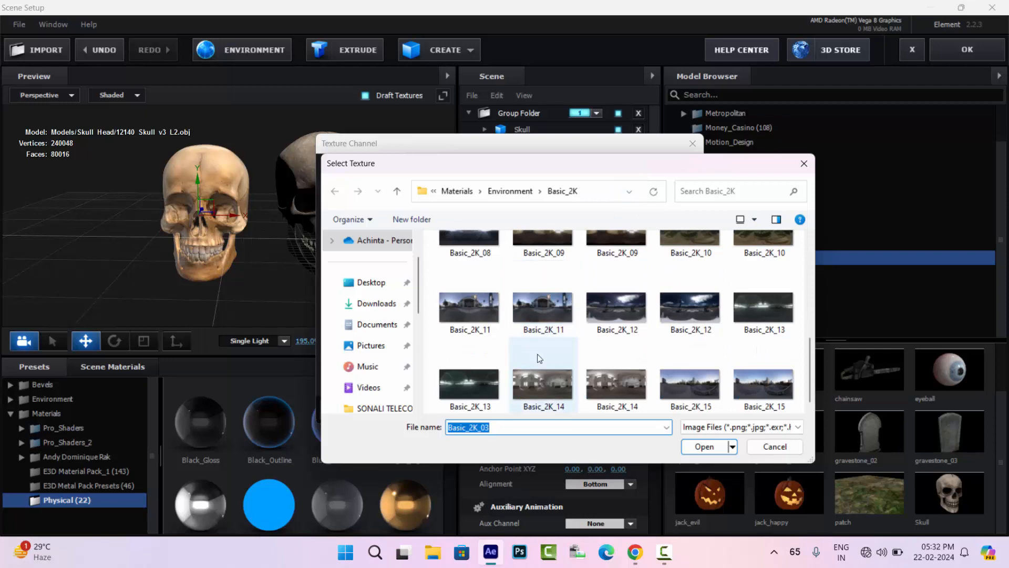
double_click(617, 386)
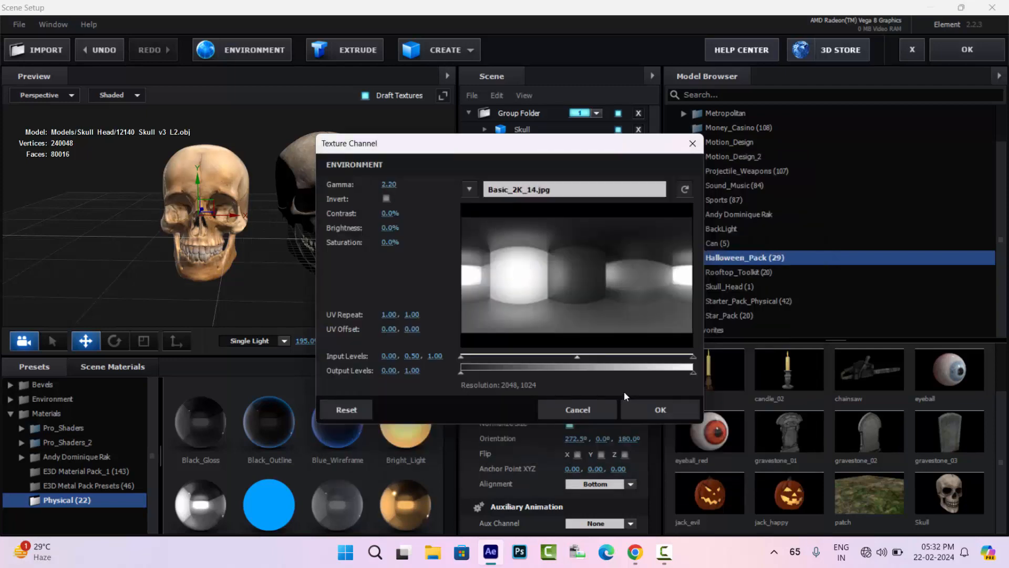
left_click(651, 408)
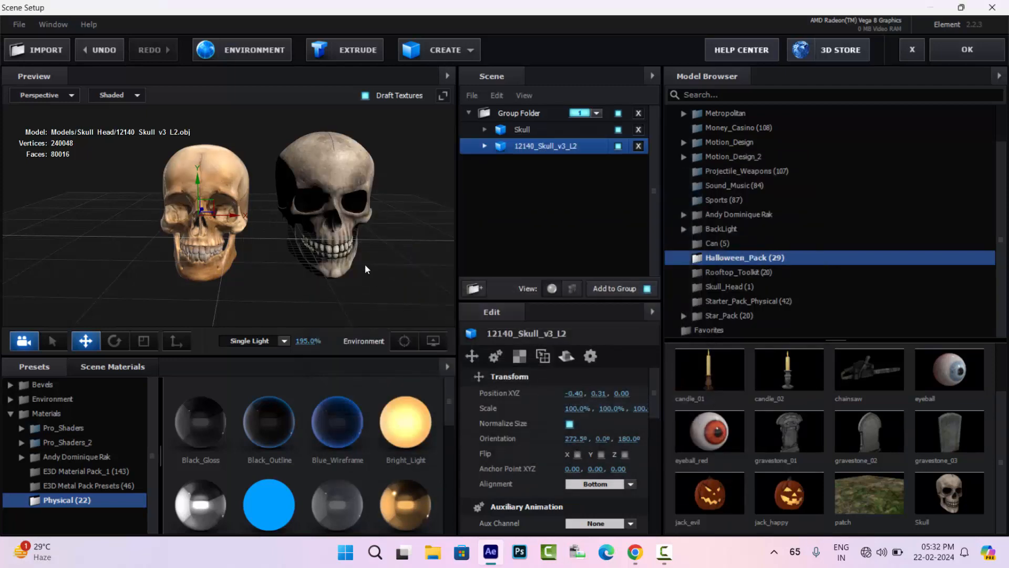